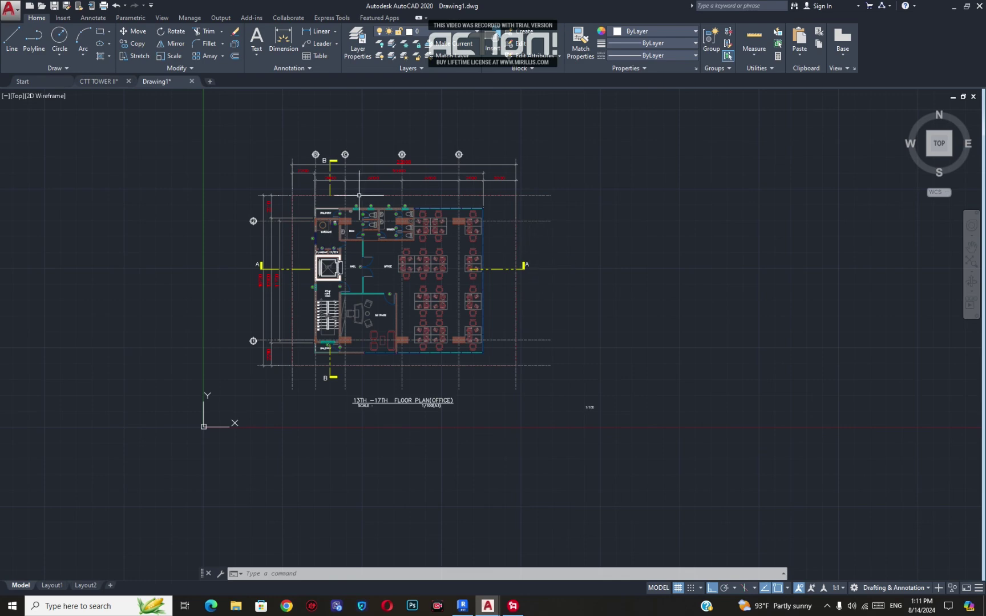
left_click(515, 274)
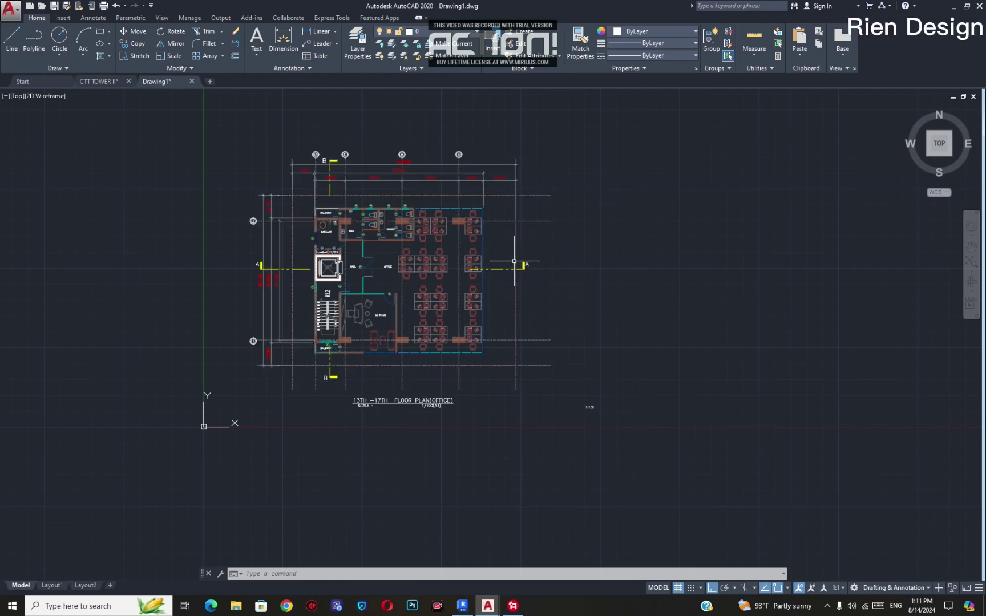
middle_click_drag(515, 261, 510, 267)
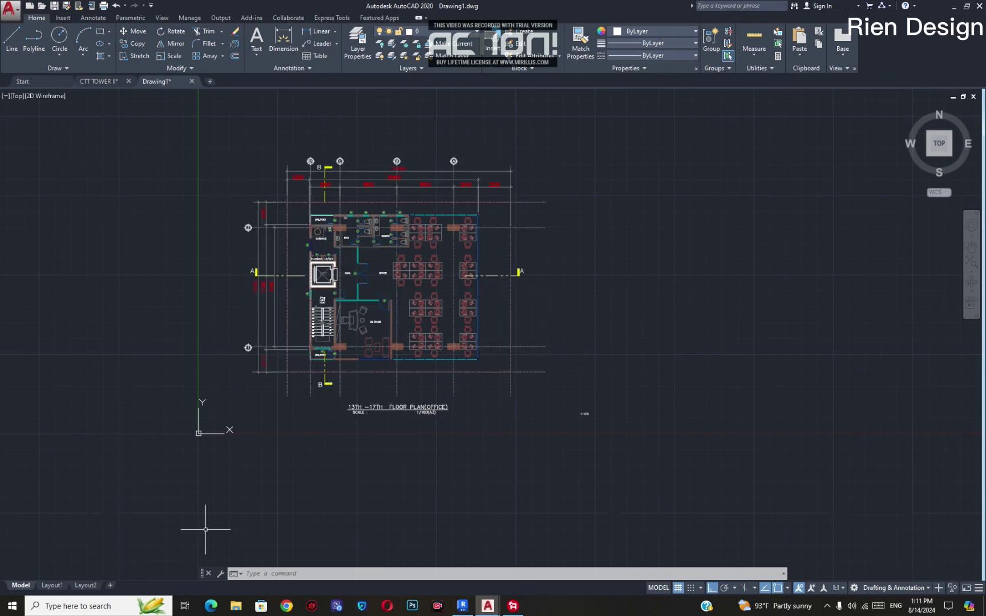
middle_click_drag(391, 399, 382, 377)
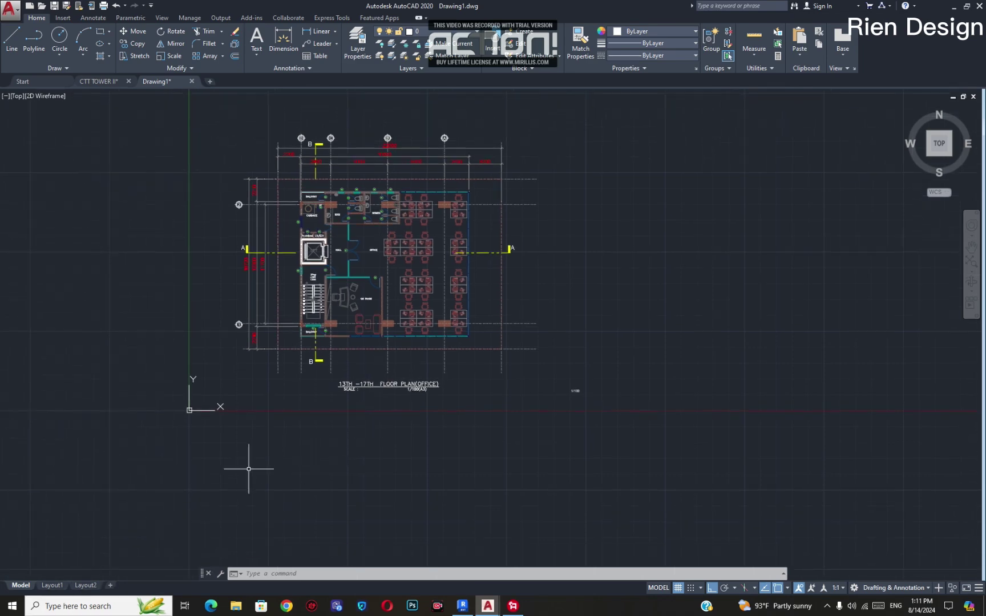
middle_click_drag(248, 469, 247, 435)
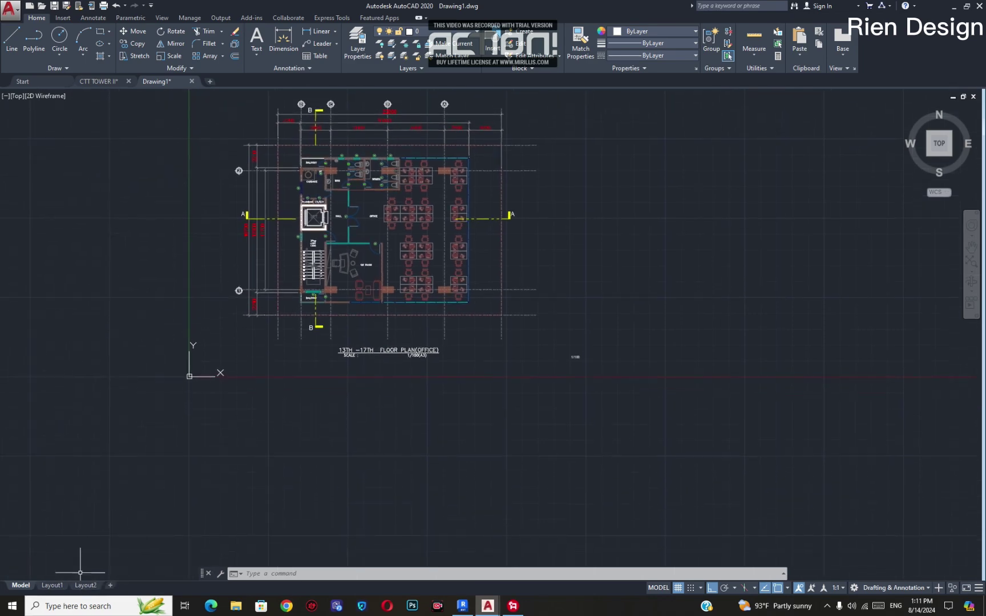
scroll(260, 460, "down", 2)
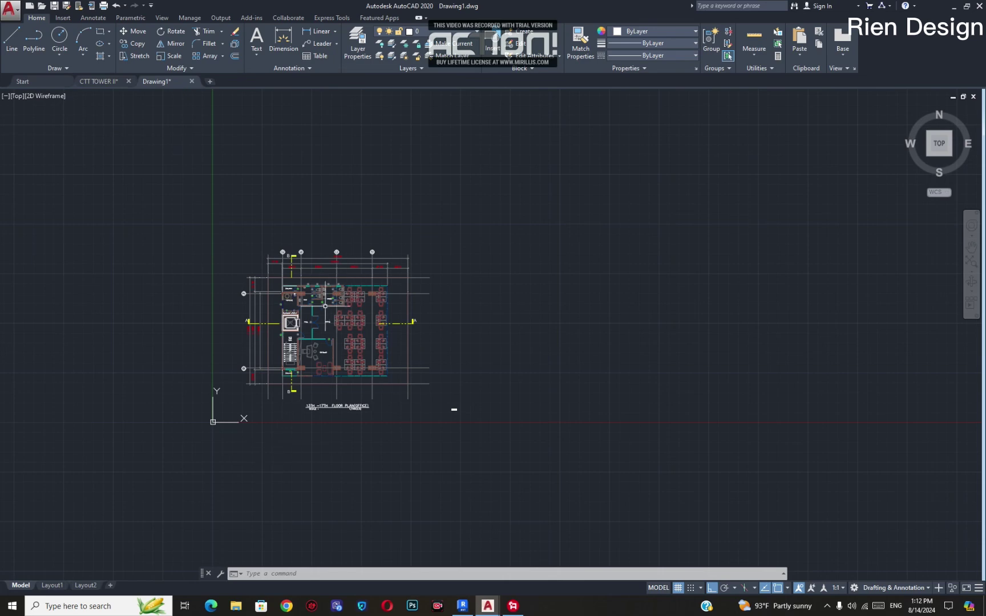
scroll(283, 331, "up", 5)
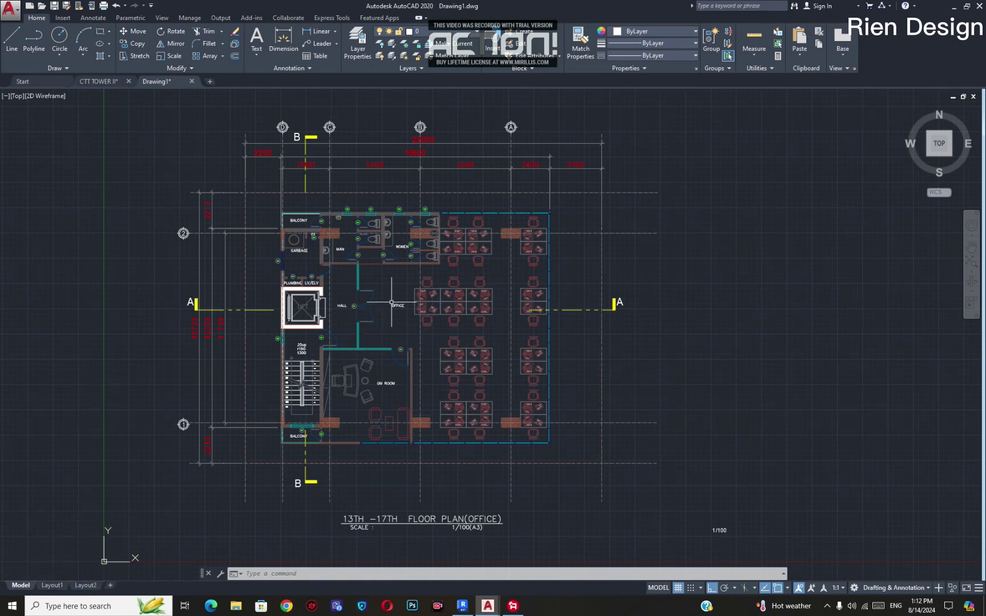
- Copy the sheet border with title block around the 13th-17th floor office plan from the CTT TOWER II drawing
left_click(99, 82)
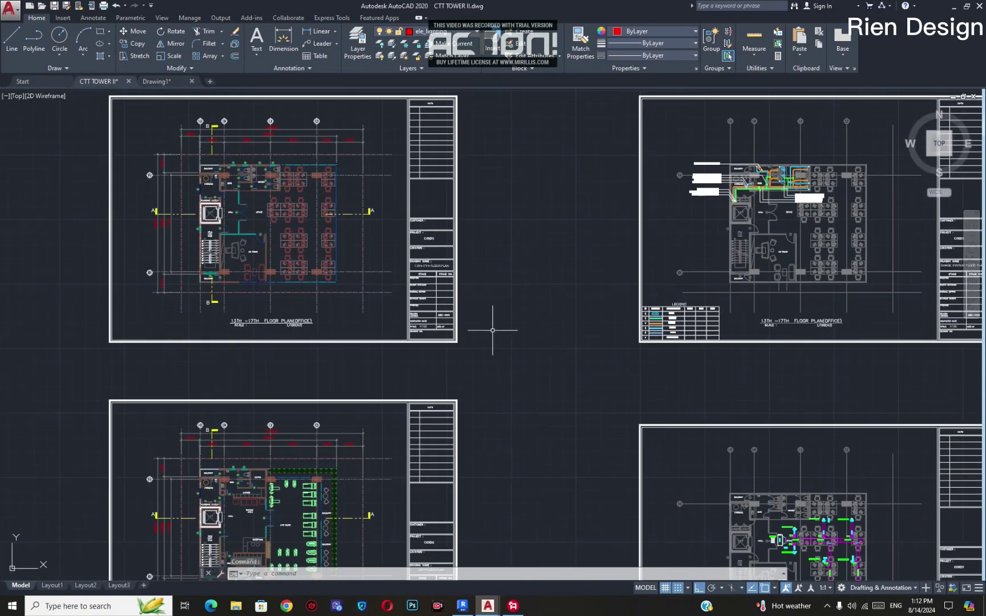
scroll(437, 307, "up", 5)
scroll(437, 307, "down", 5)
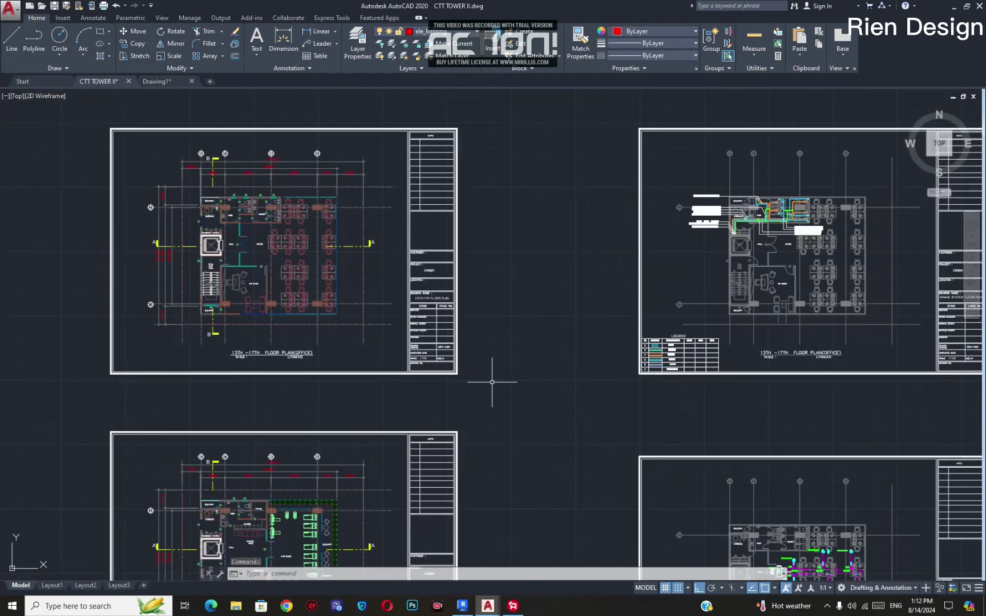
left_click(494, 383)
left_click(436, 150)
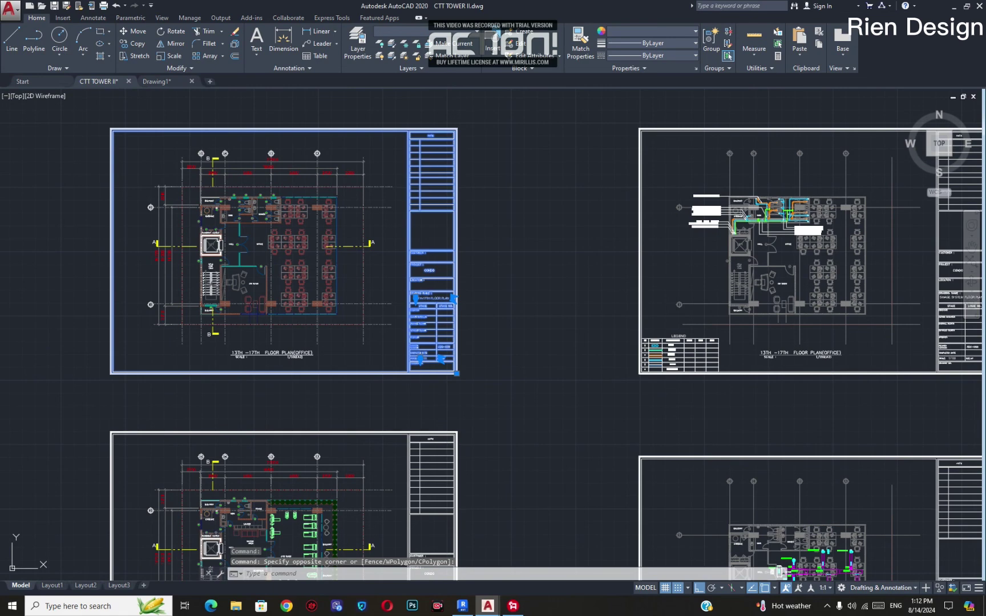
key("ctrl+c")
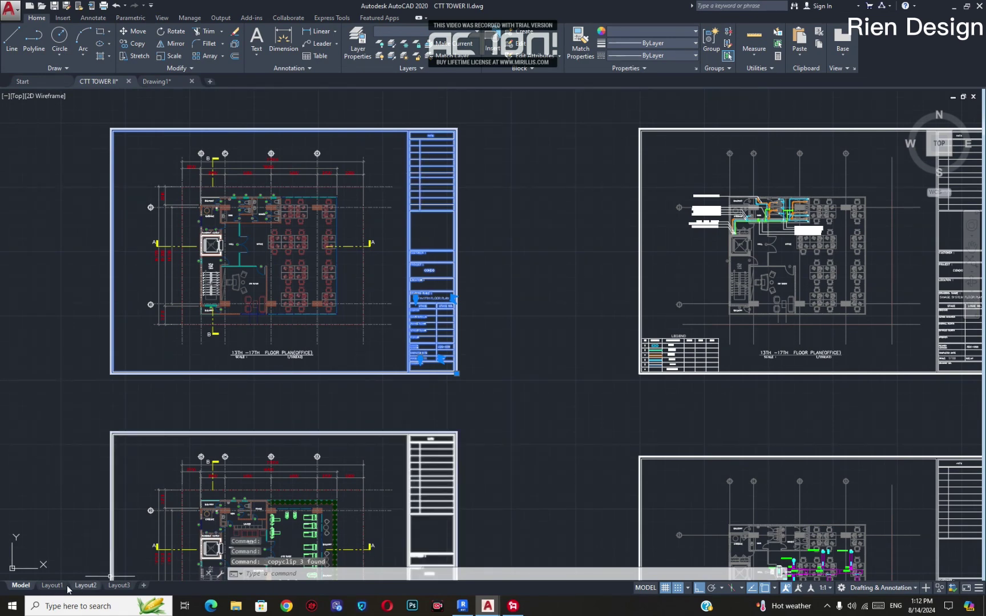
- Modify the page setup of Layout1 in Drawing1 and set its plotter to DWG To PDF.pc3
left_click(156, 81)
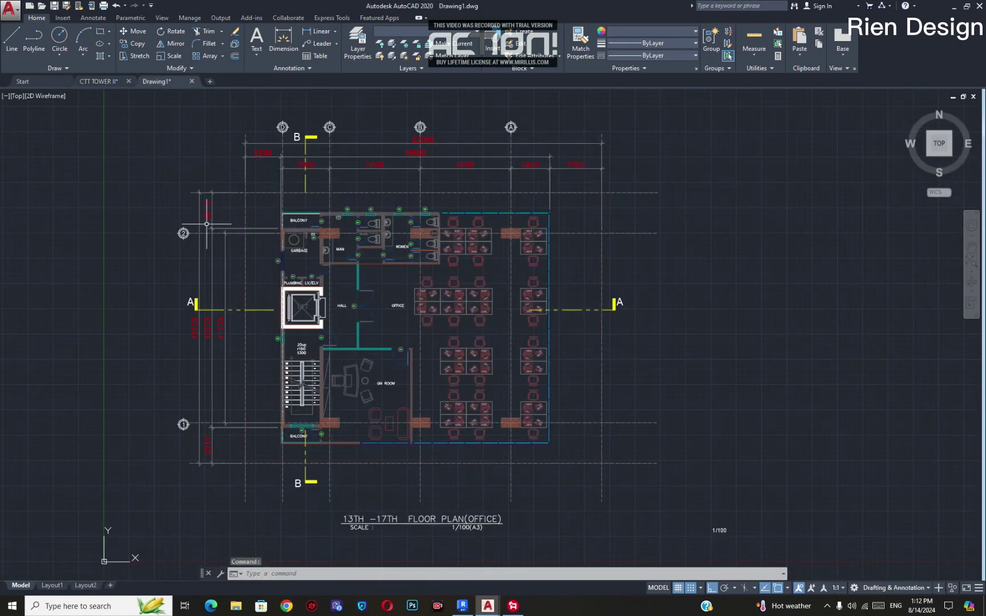
left_click(52, 585)
middle_click_drag(423, 200, 342, 188)
right_click(57, 586)
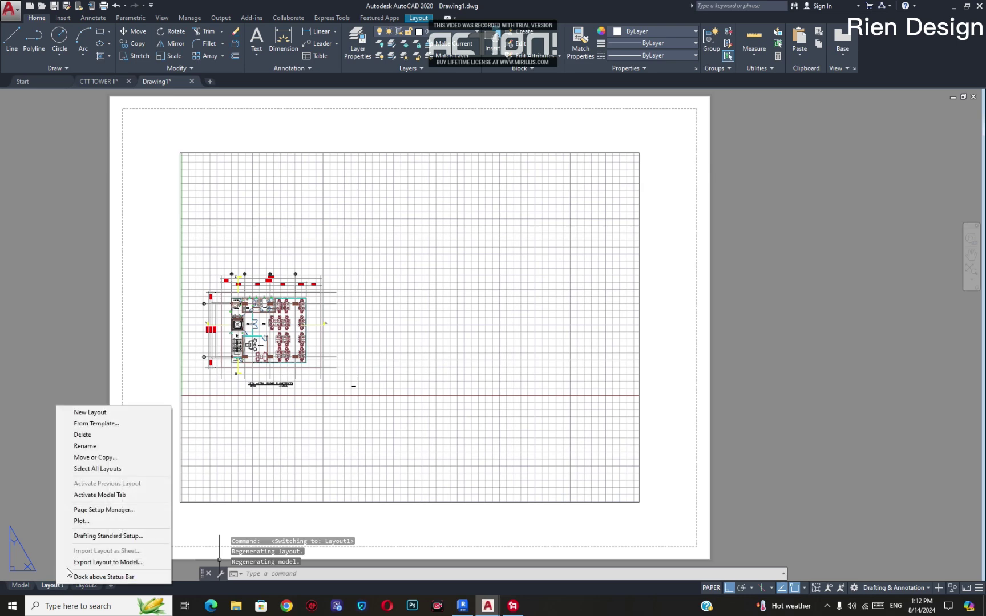
left_click(104, 509)
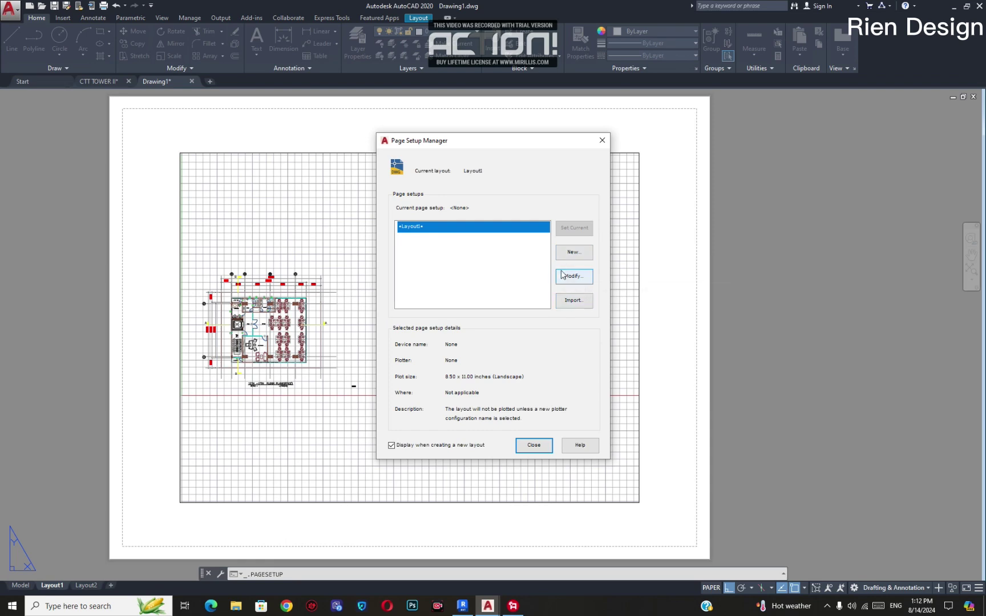
left_click(573, 277)
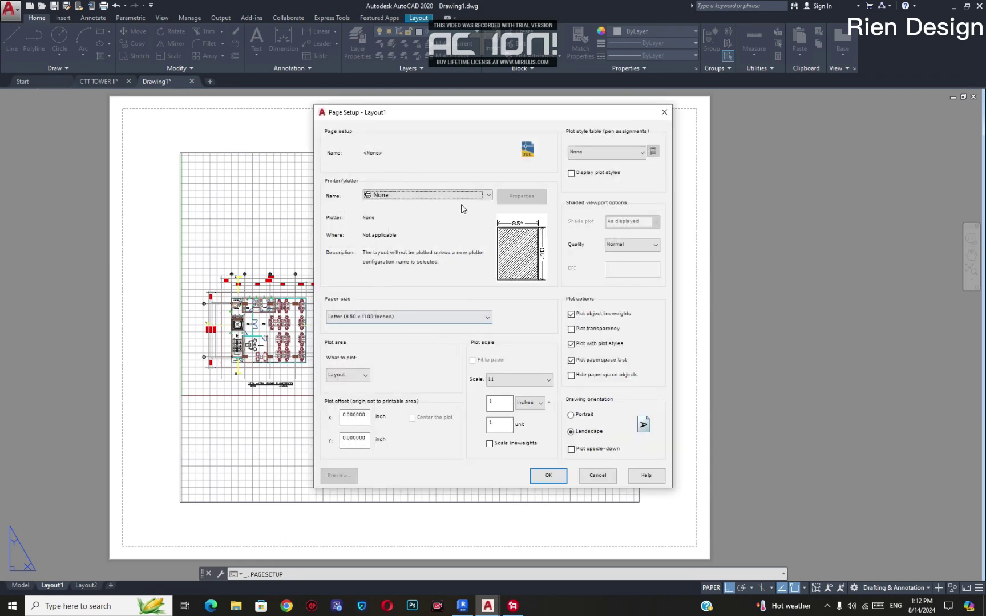
left_click(477, 195)
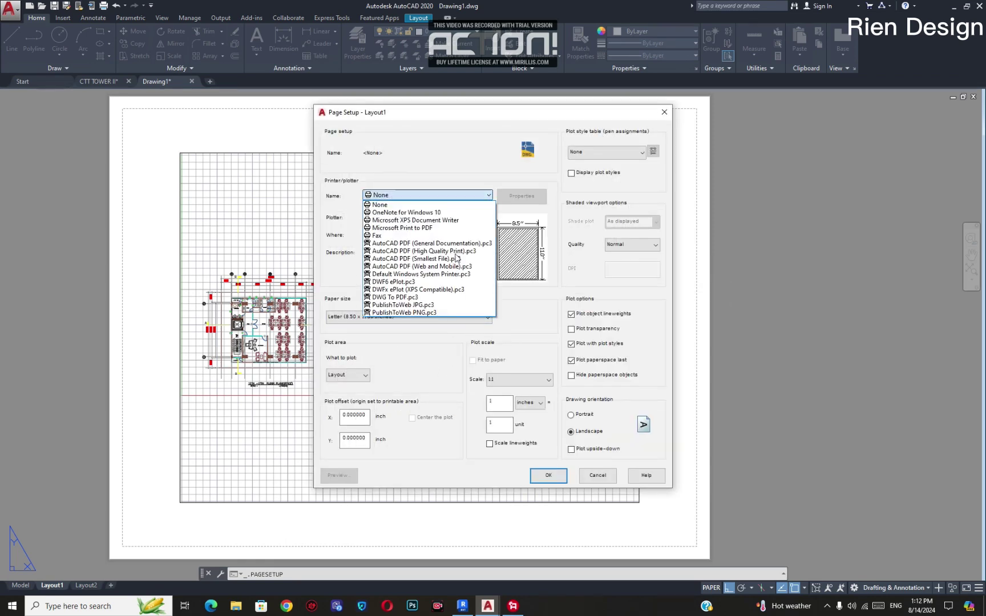
left_click(425, 297)
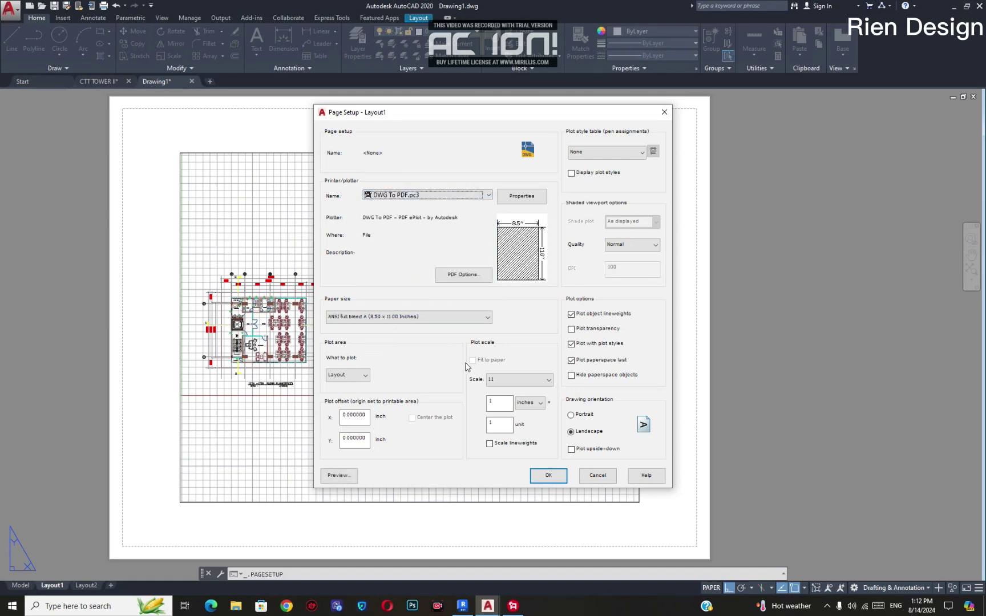
- Set Layout1's paper size to ISO full bleed A3 (420.00 x 297.00 MM) and finish the page setup
left_click(487, 318)
scroll(393, 409, "up", 4)
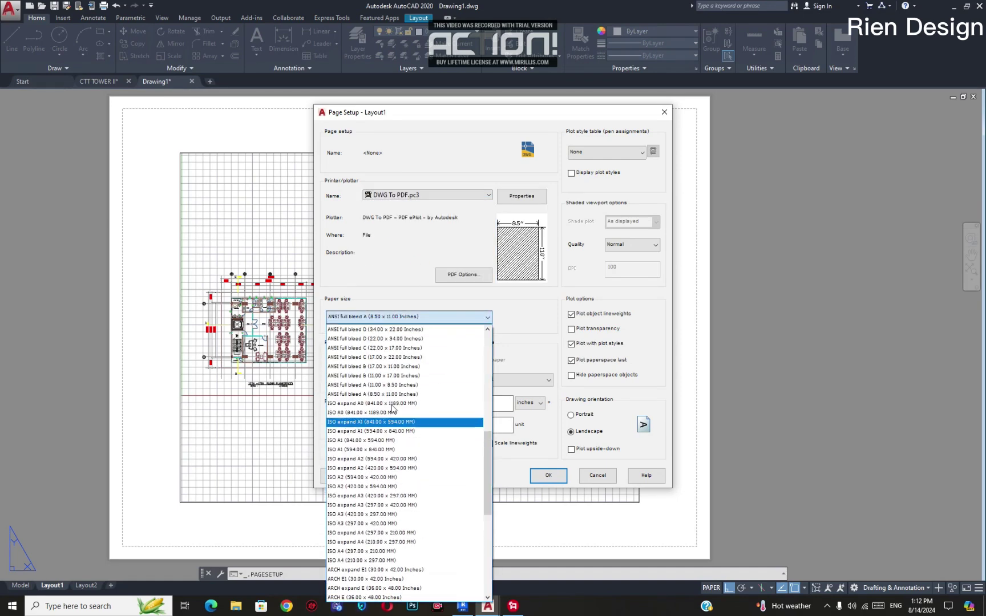
scroll(392, 409, "up", 4)
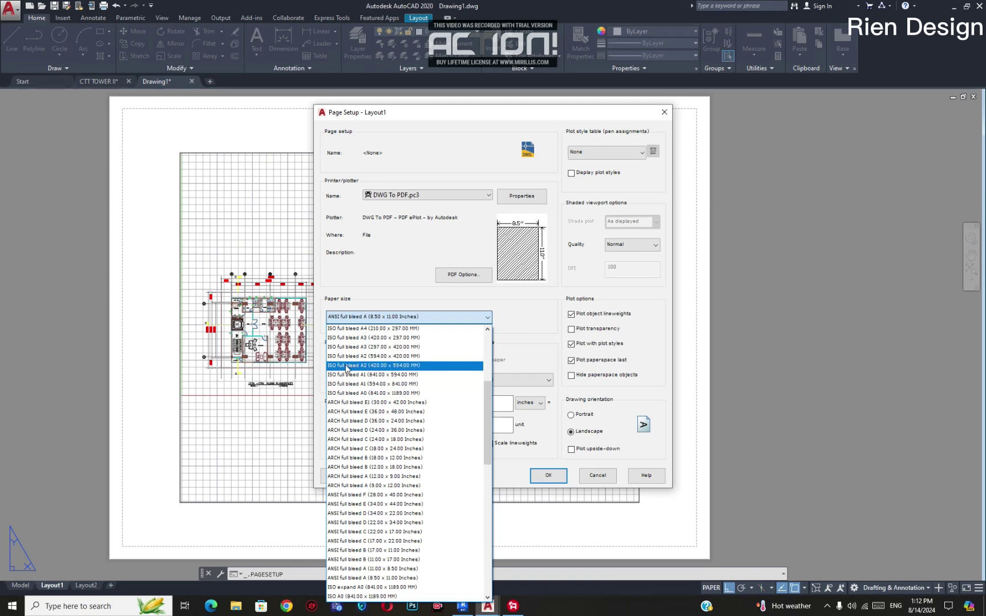
scroll(346, 369, "up", 1)
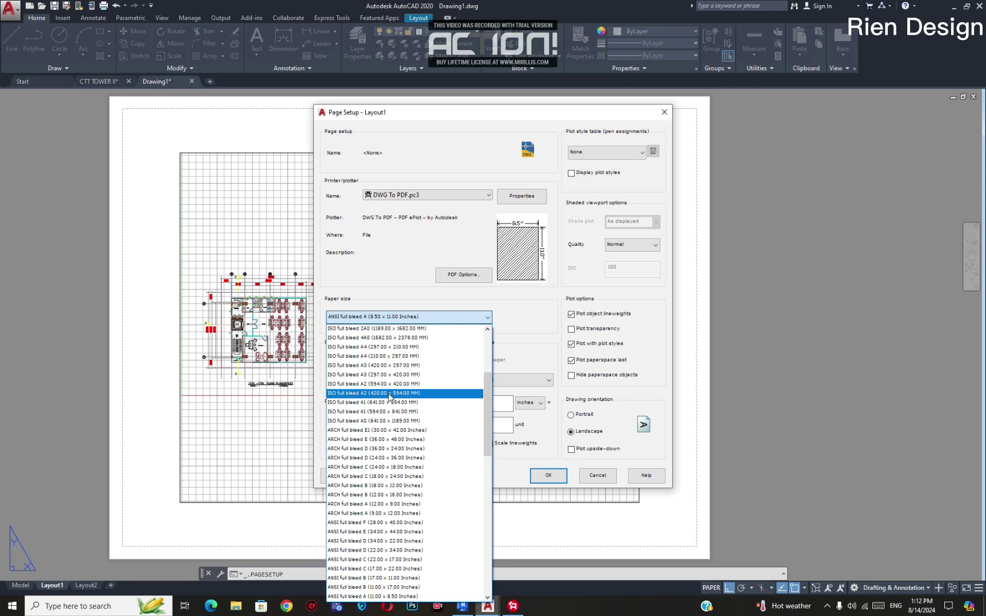
scroll(382, 402, "up", 5)
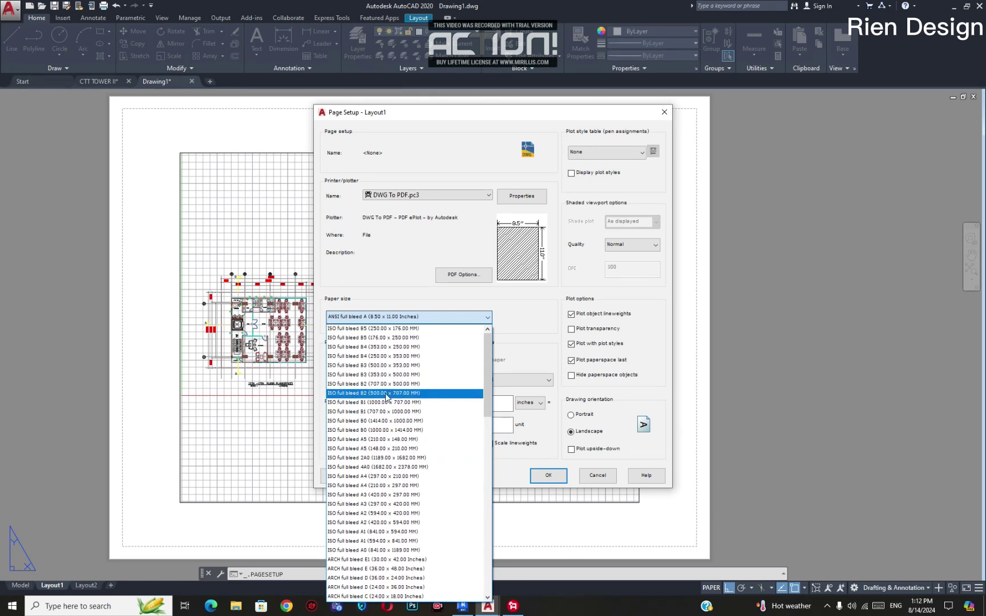
scroll(390, 413, "down", 1)
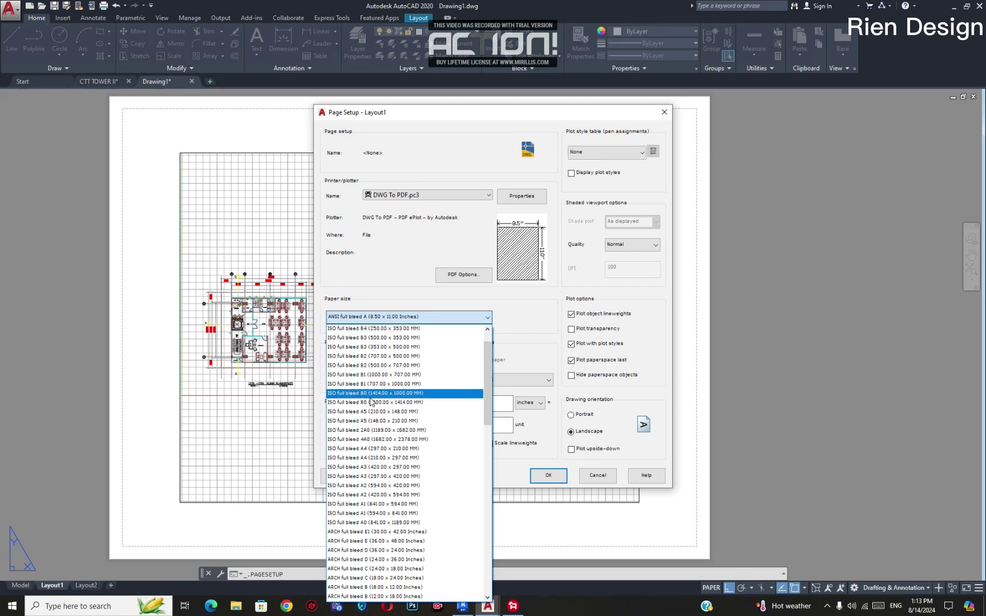
scroll(376, 416, "down", 1)
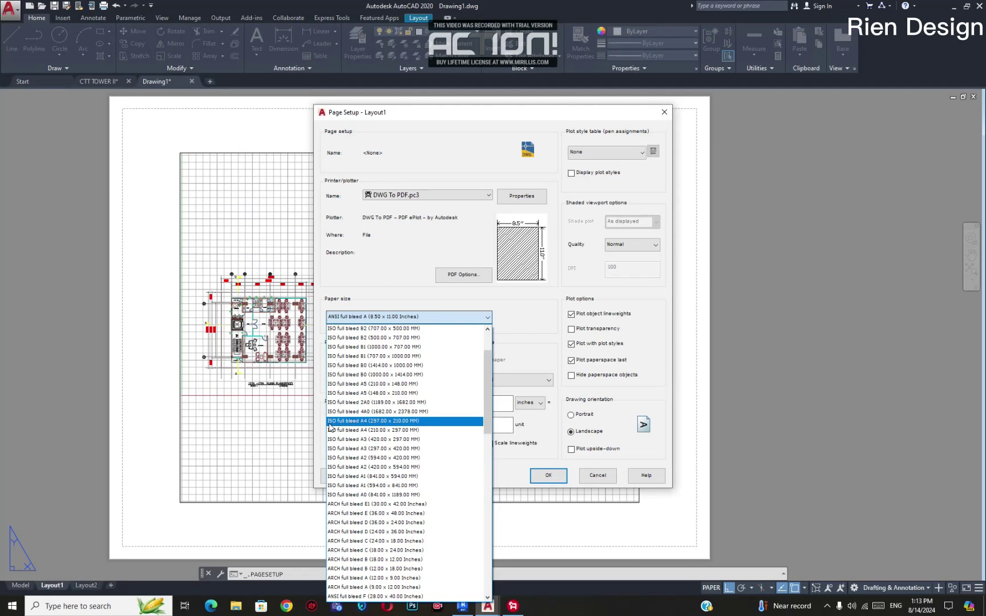
left_click(390, 440)
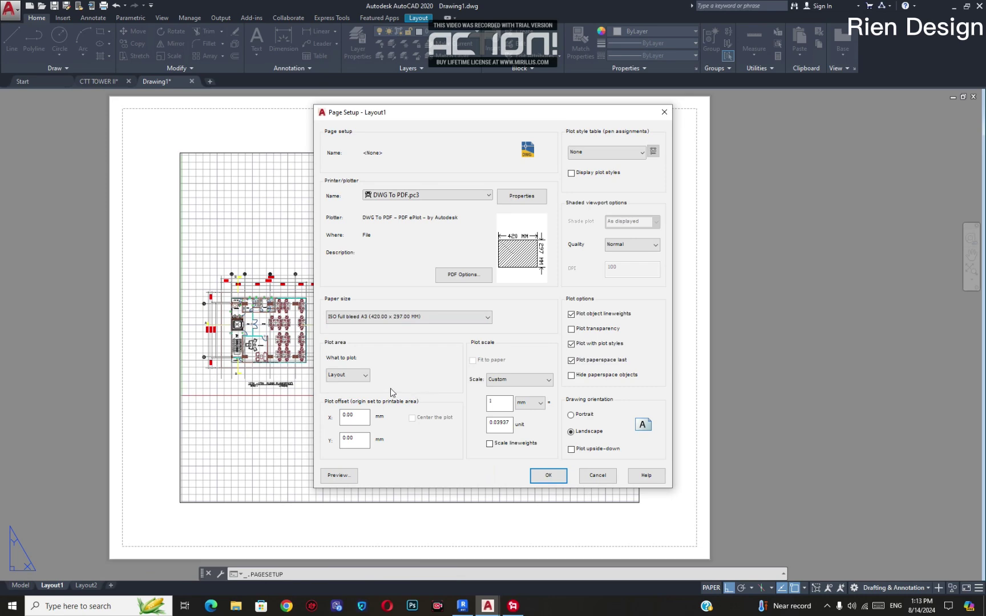
left_click(550, 476)
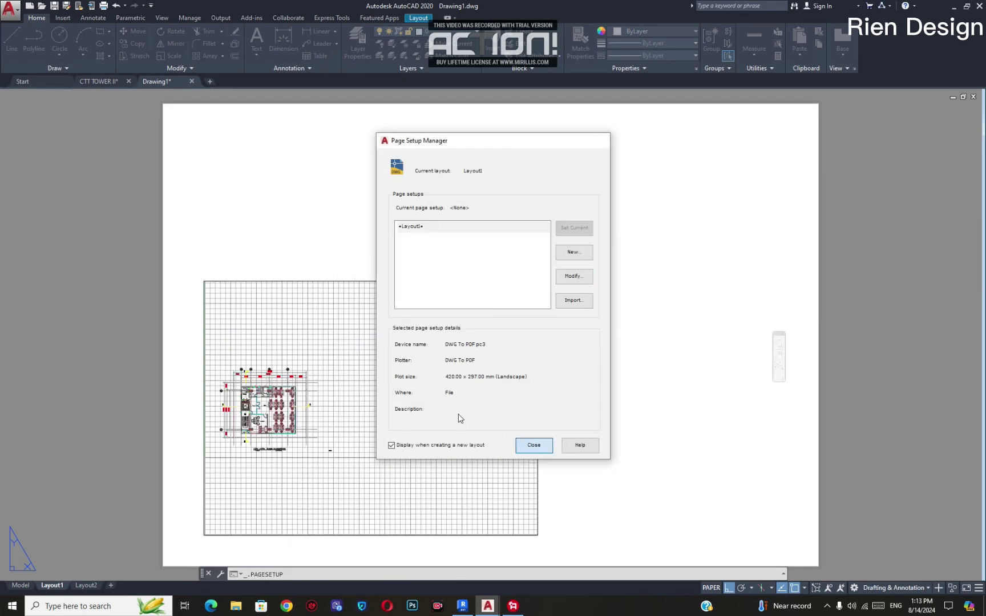
left_click(535, 446)
- Paste the copied title block frame into Layout1, in the empty space beside the paper sheet
scroll(380, 323, "down", 5)
scroll(381, 323, "down", 2)
scroll(422, 331, "up", 6)
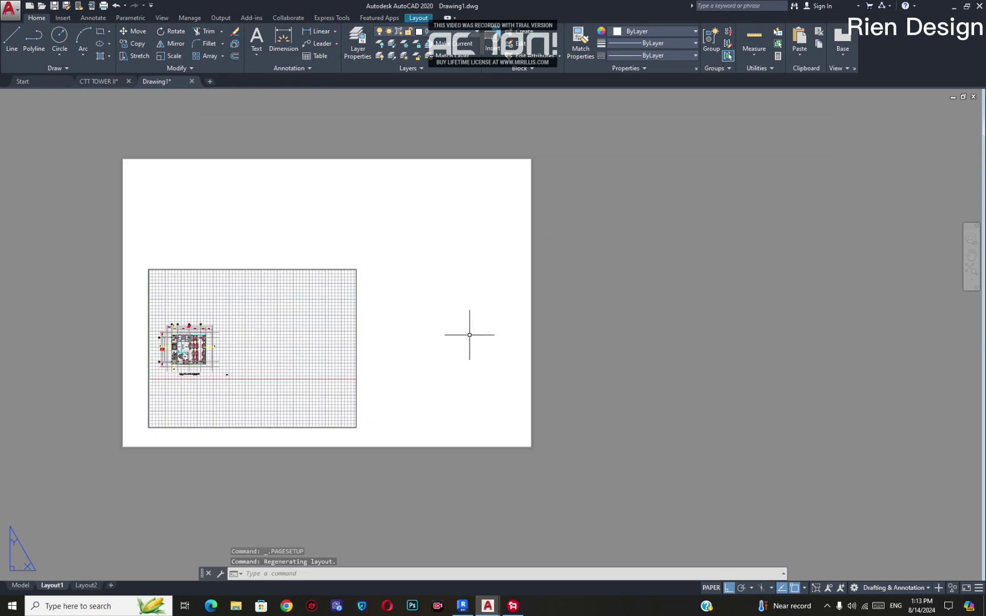
scroll(343, 346, "down", 6)
key("ctrl+v")
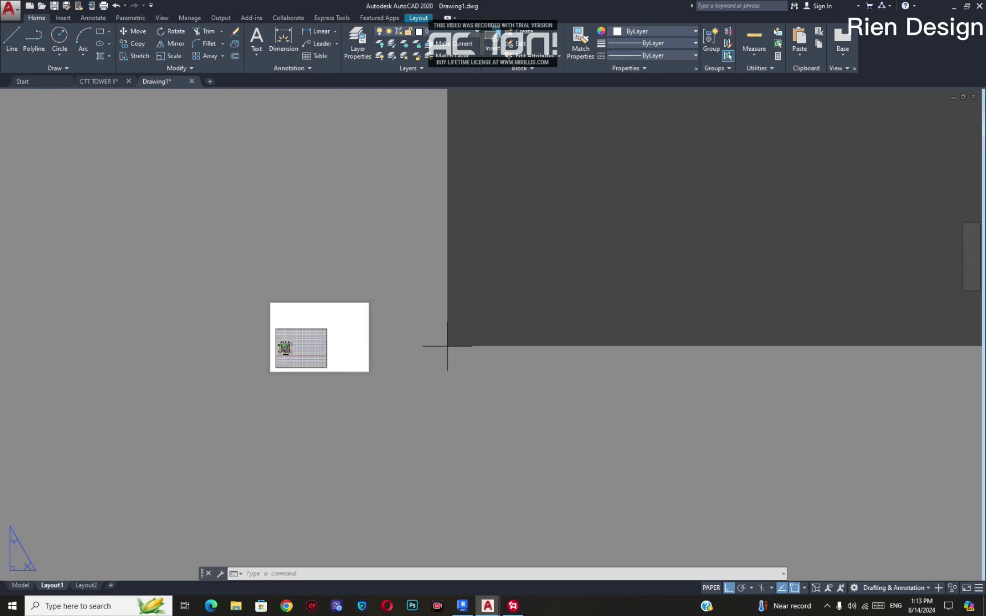
middle_click_drag(420, 385, 253, 403)
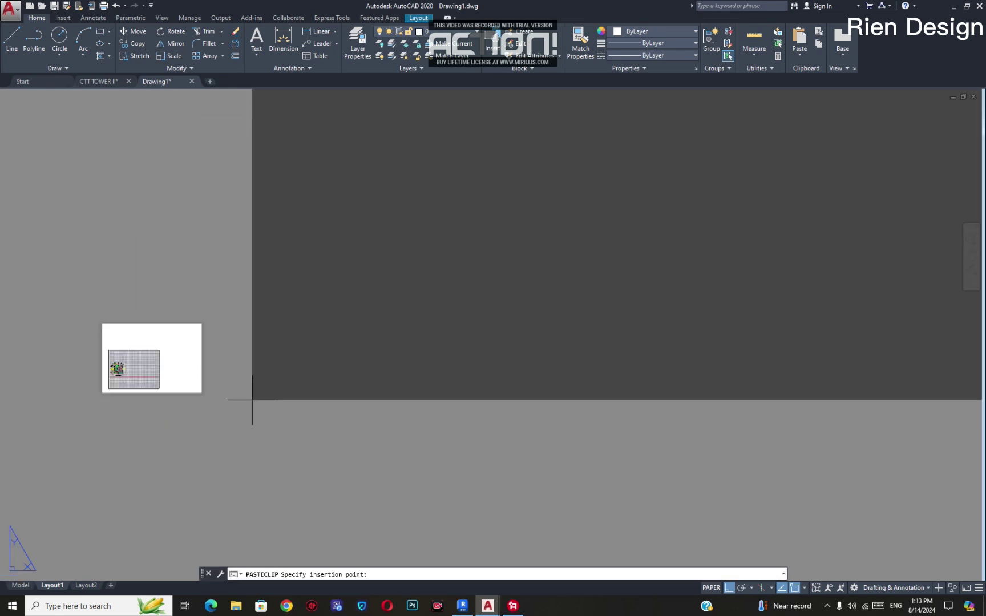
left_click(253, 403)
scroll(278, 392, "down", 3)
scroll(280, 404, "down", 5)
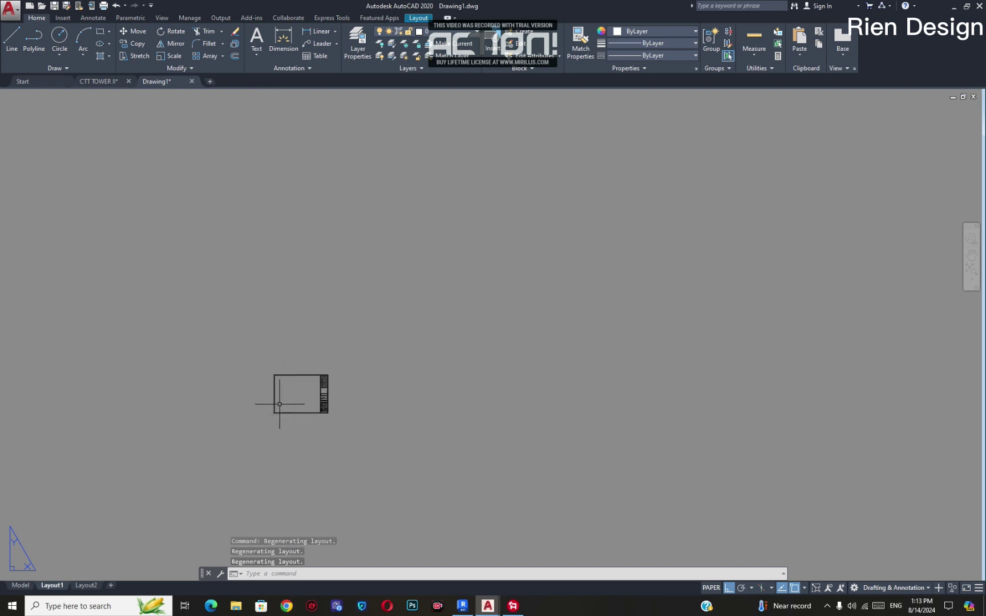
scroll(282, 401, "up", 8)
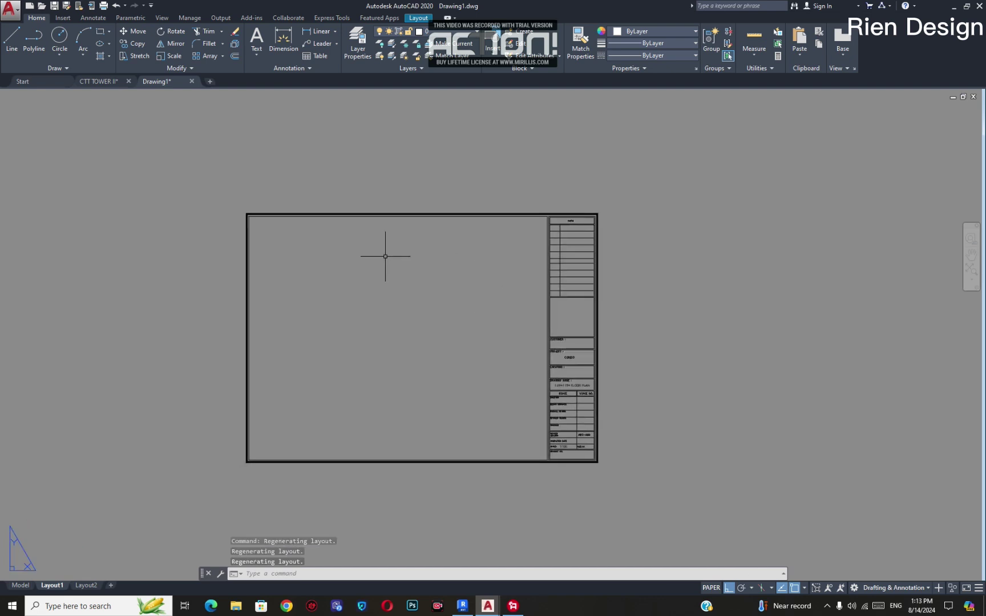
scroll(327, 224, "up", 2)
scroll(361, 213, "down", 2)
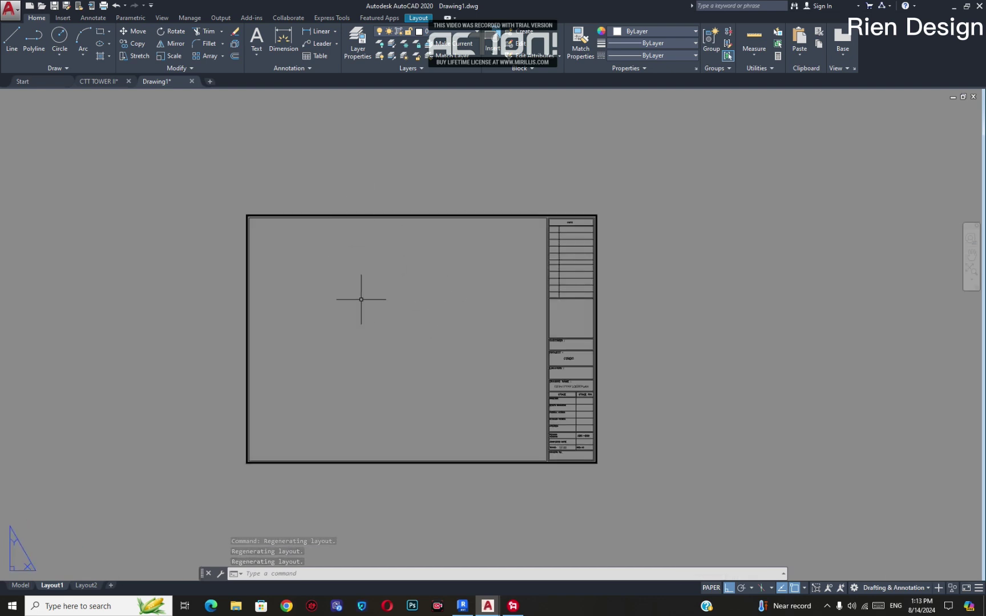
left_click(675, 503)
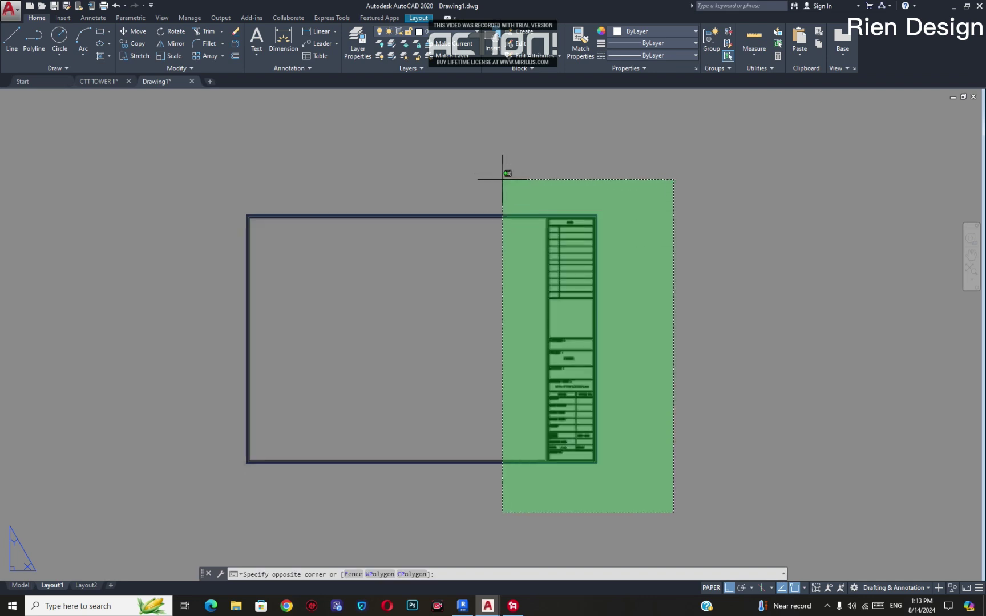
left_click(499, 173)
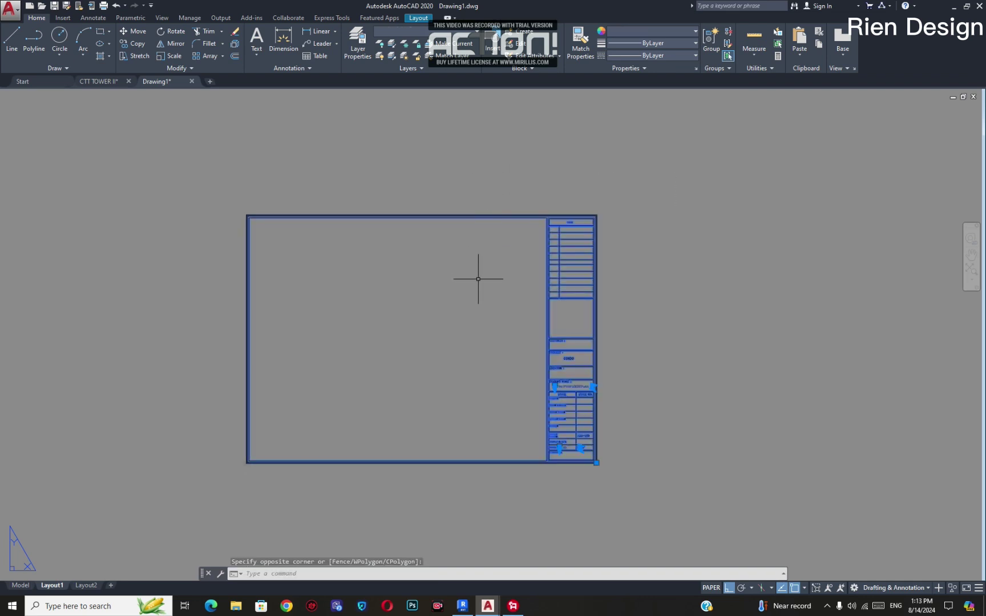
middle_click_drag(472, 351, 494, 301)
type("s")
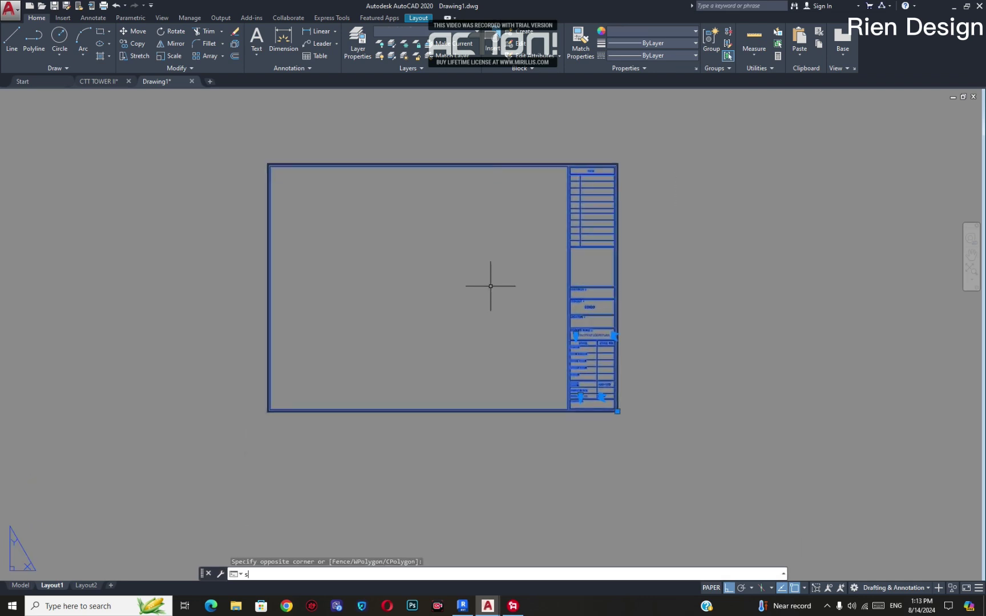
key("Return")
key("Escape")
key("Escape")
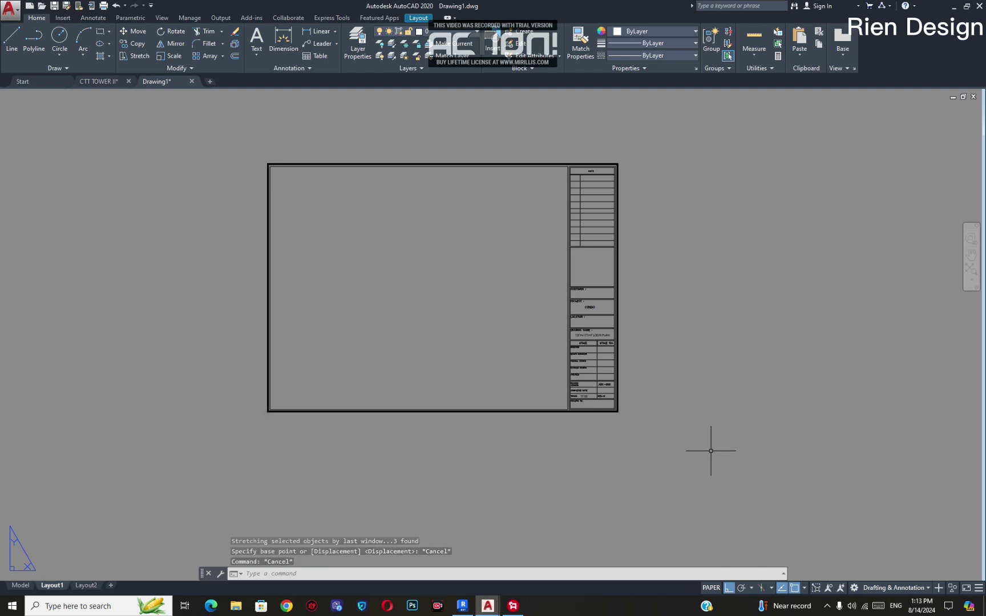
- Scale the whole pasted title block frame, using its outer upper-left corner as the base point
left_click(711, 451)
left_click(538, 146)
type("s")
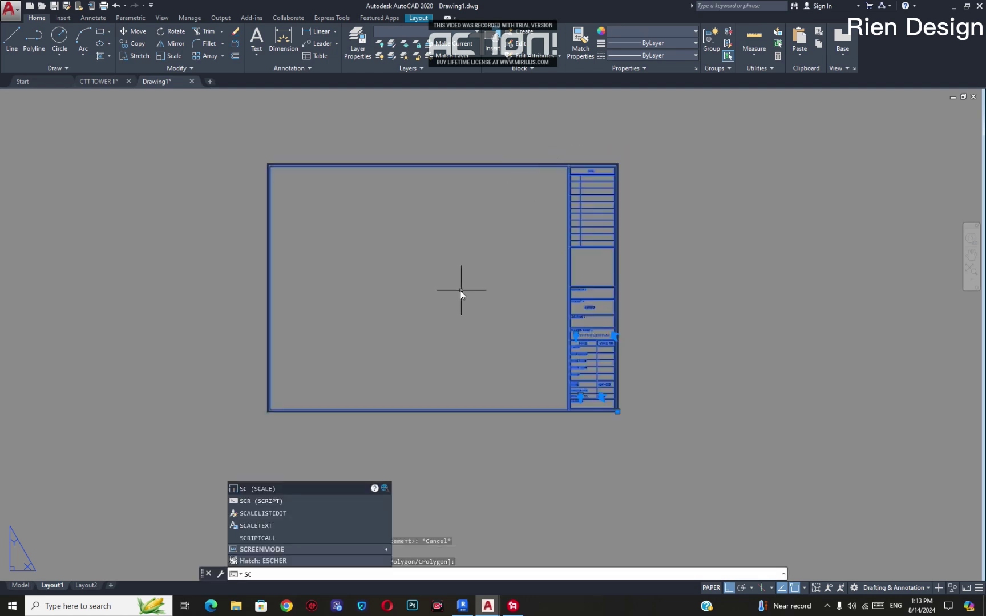
key("Return")
scroll(274, 171, "up", 5)
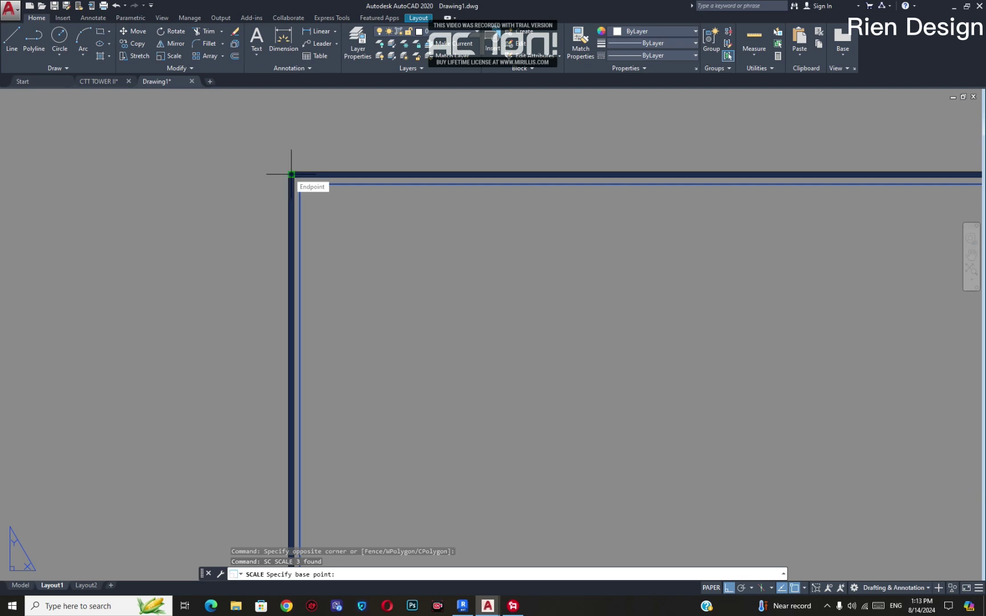
left_click(291, 174)
scroll(291, 174, "down", 5)
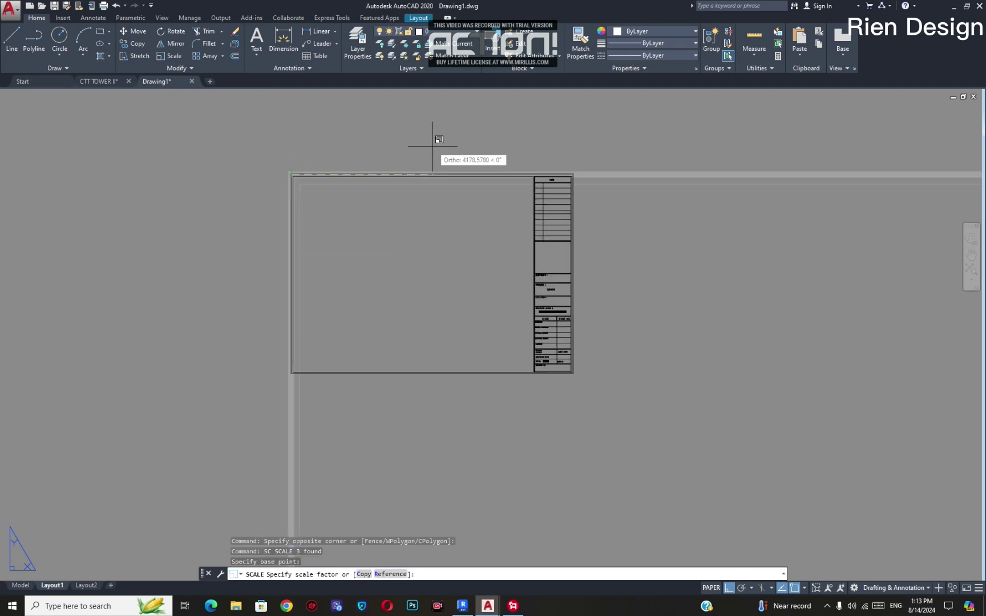
- Scale by reference, taking the frame's full outer upper edge as the reference length and 420 as the new length
type("r")
scroll(433, 146, "up", 5)
key("Return")
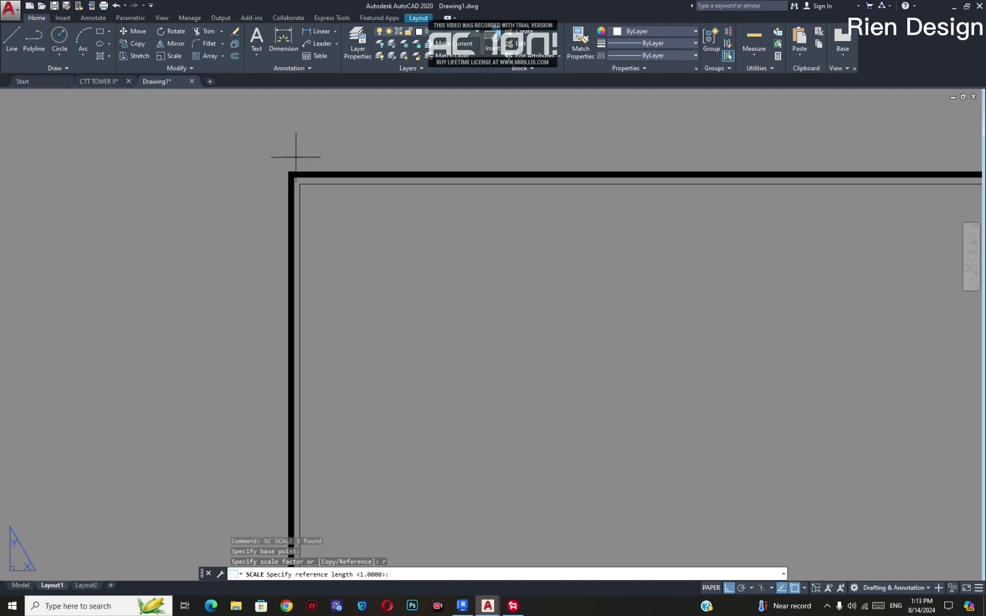
left_click(290, 174)
scroll(291, 174, "down", 5)
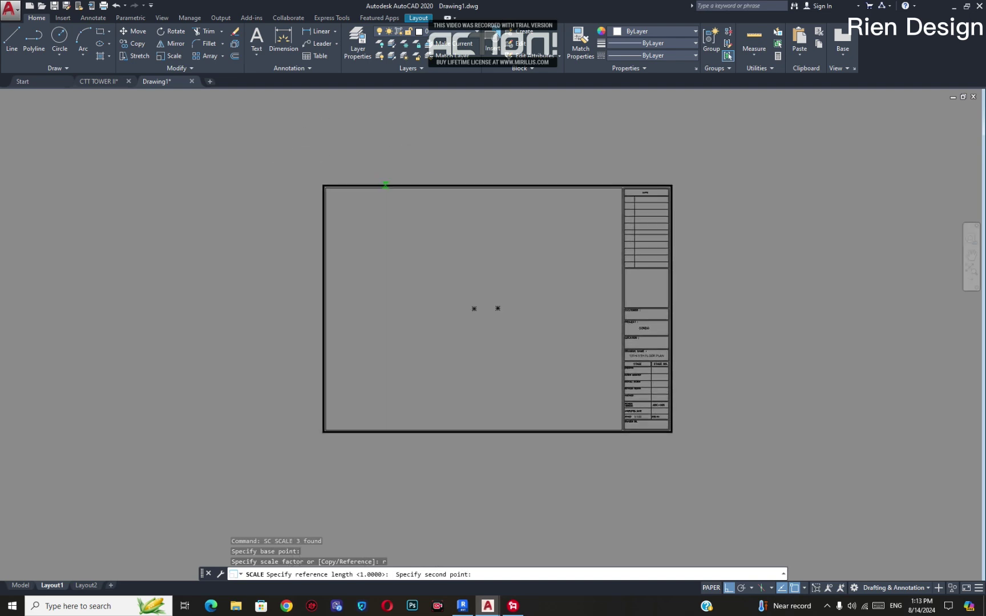
scroll(683, 181, "up", 6)
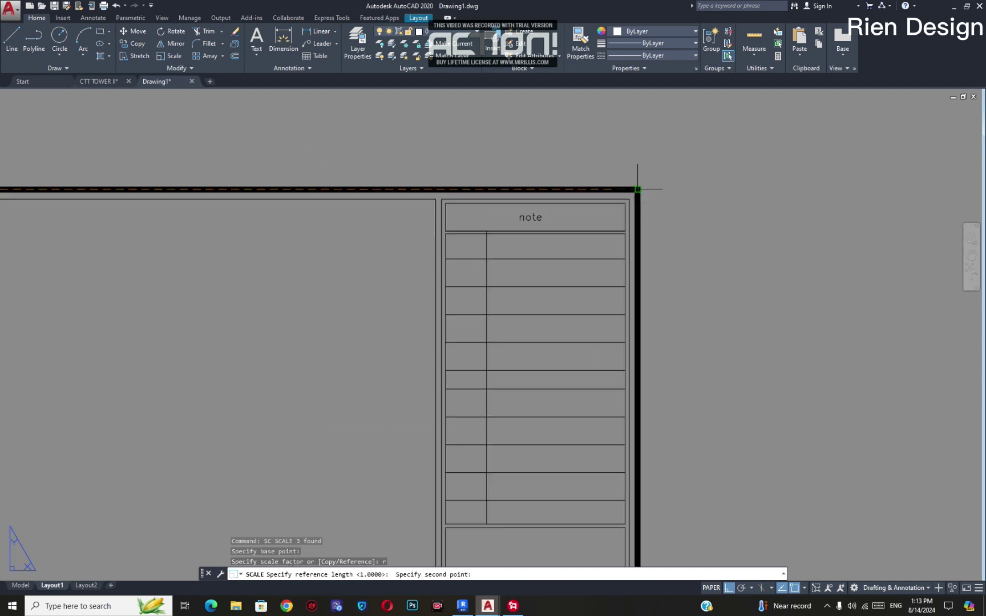
left_click(637, 189)
scroll(399, 217, "down", 3)
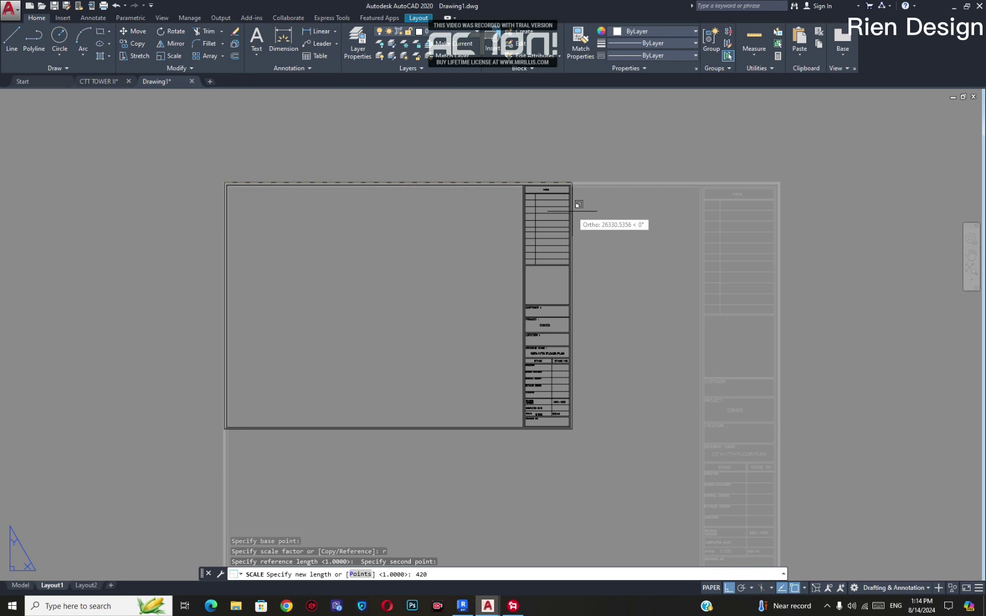
type("420")
key("Return")
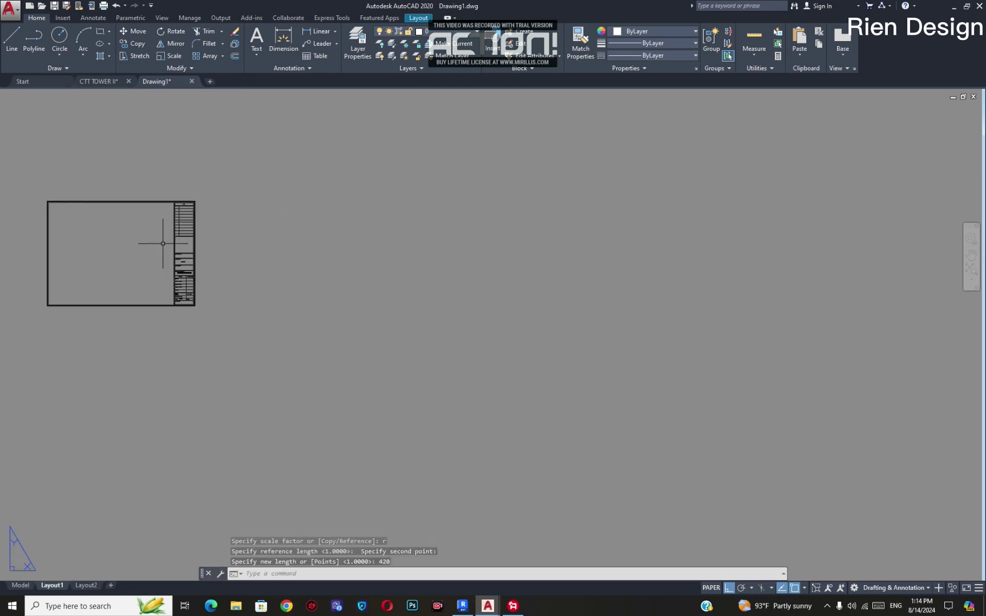
- Dimension the frame's full width between its outer upper corners, placing the dimension line above the frame
scroll(163, 244, "up", 6)
scroll(583, 176, "down", 3)
scroll(583, 176, "down", 6)
middle_click_drag(561, 249, 421, 249)
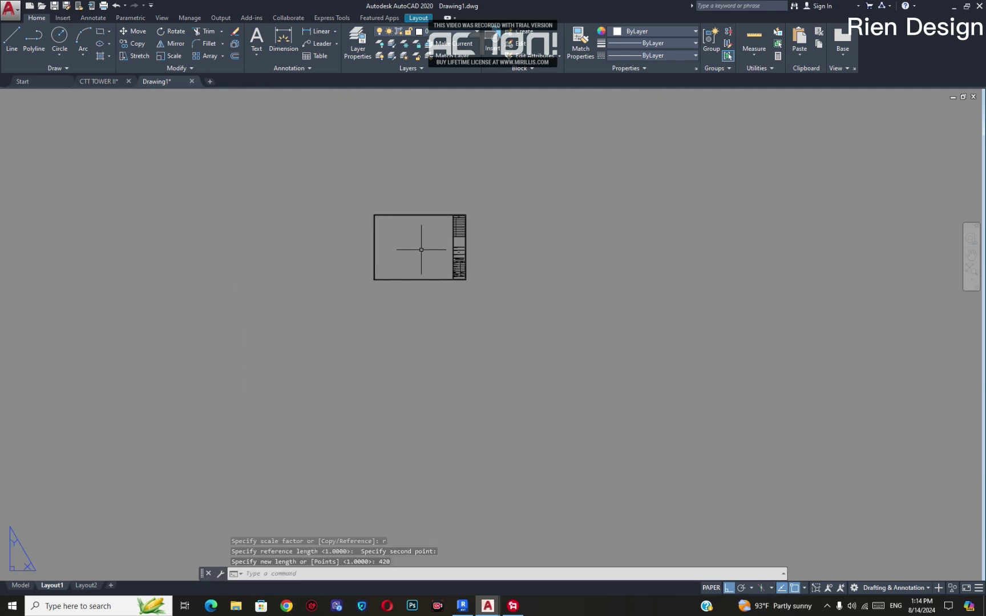
scroll(421, 249, "up", 6)
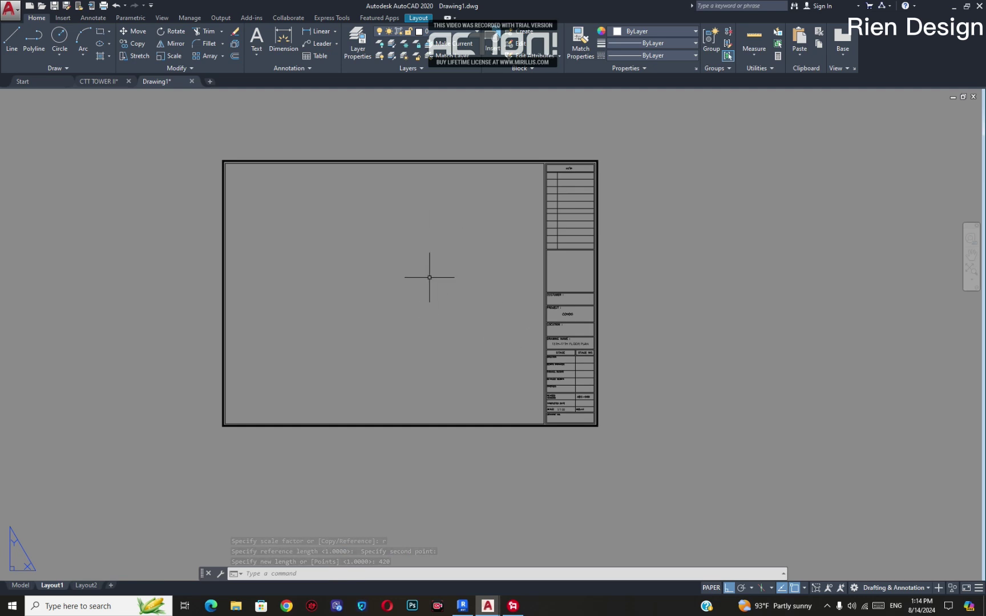
mouse_move(451, 302)
middle_mouse_down()
mouse_move(440, 276)
mouse_move(471, 308)
mouse_move(449, 304)
middle_mouse_up()
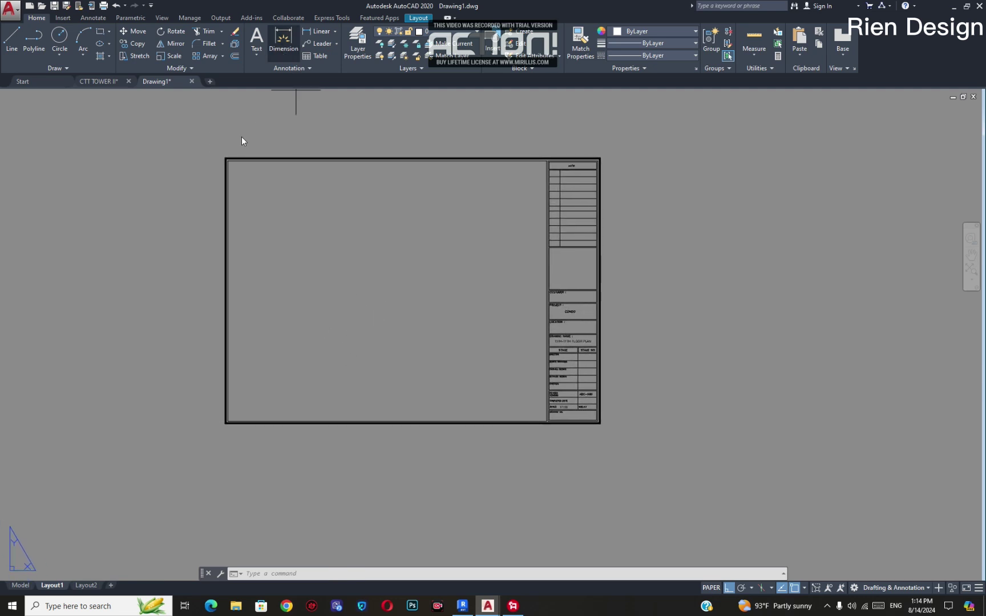
left_click(225, 159)
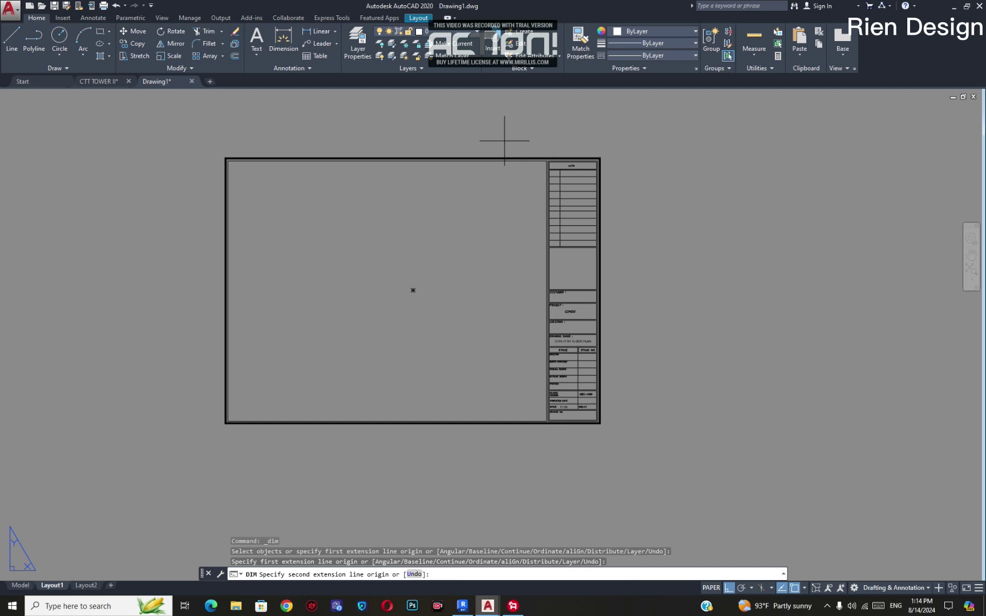
left_click(599, 159)
left_click(576, 134)
key("Escape")
scroll(485, 133, "up", 5)
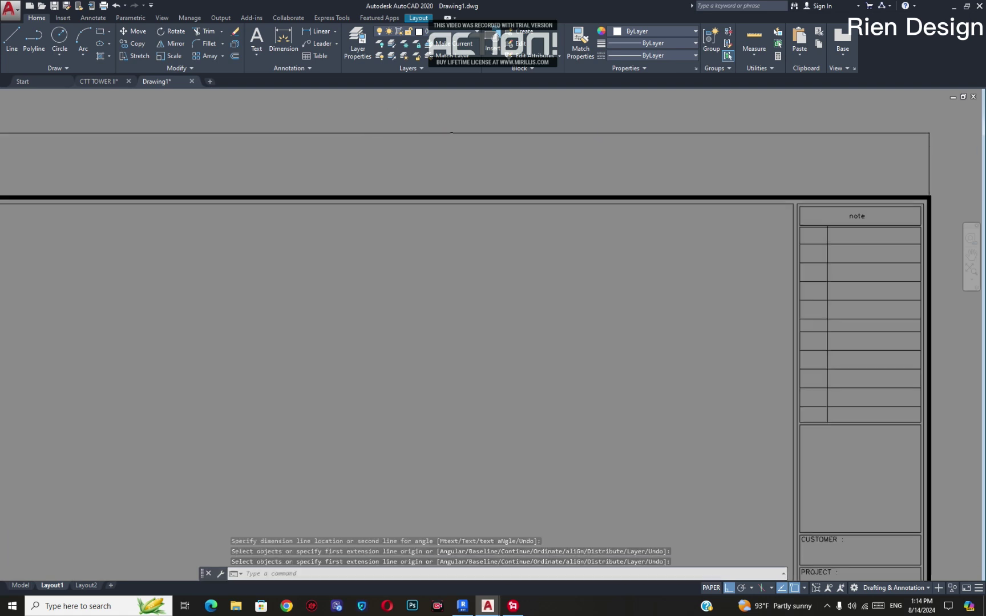
key("Escape")
key("Escape")
scroll(497, 140, "up", 2)
scroll(449, 182, "down", 8)
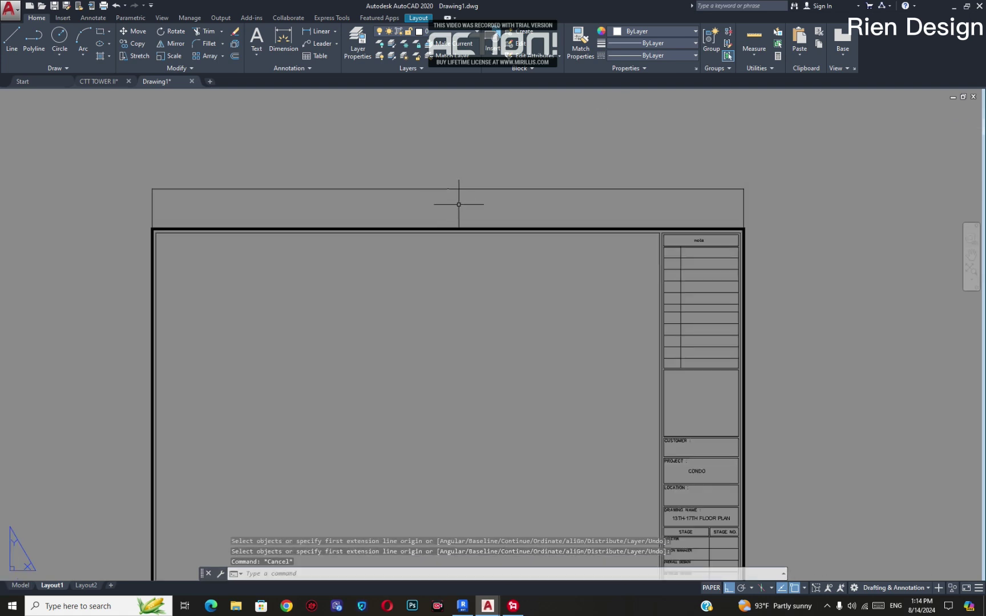
- Erase the dimension above the title block frame
left_click(457, 202)
left_click(435, 146)
type("e")
key("Return")
scroll(394, 217, "down", 8)
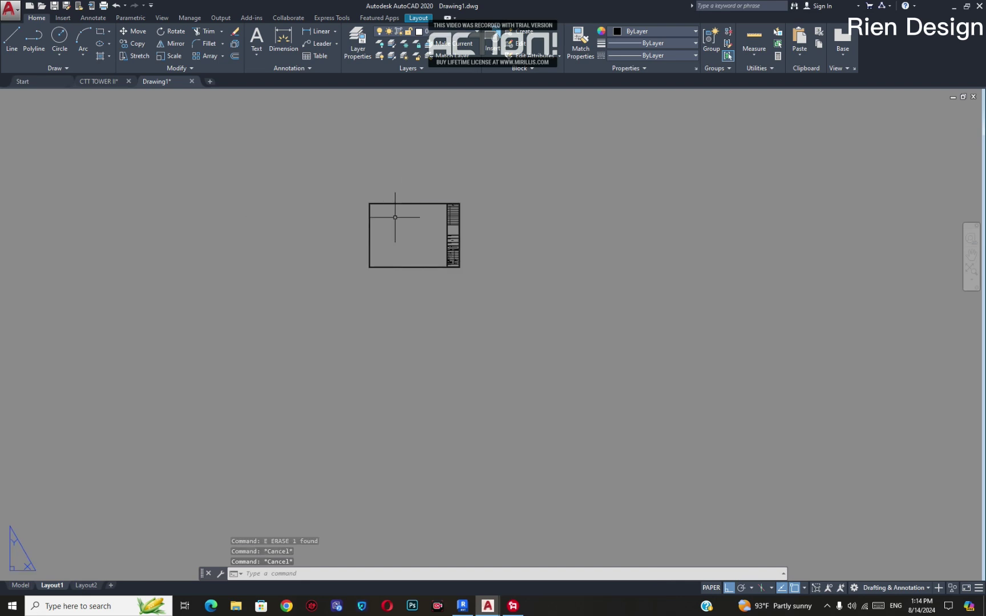
scroll(365, 228, "up", 4)
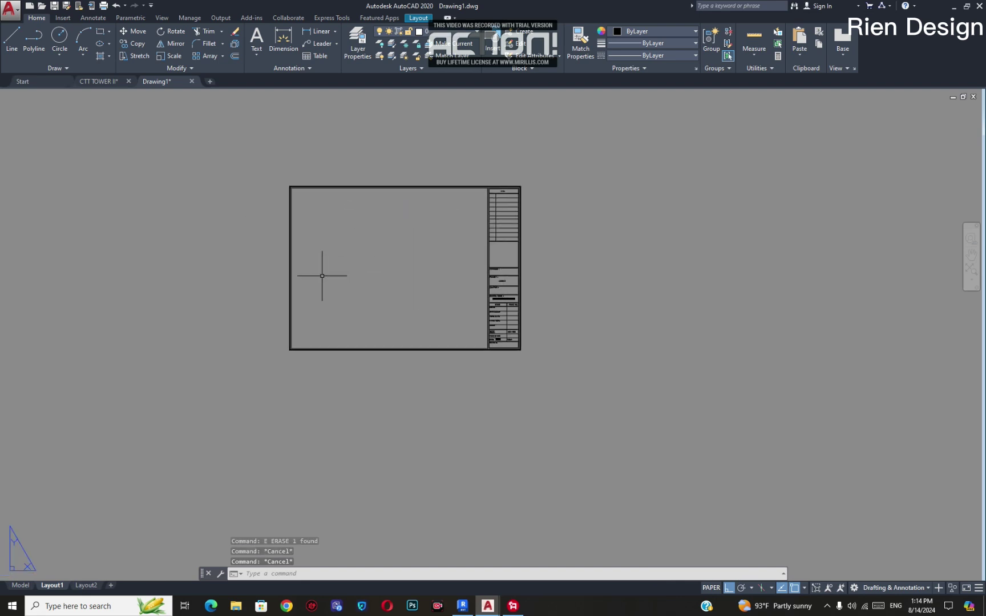
- Modify Layout1's page setup and set what to plot to Window
right_click(52, 586)
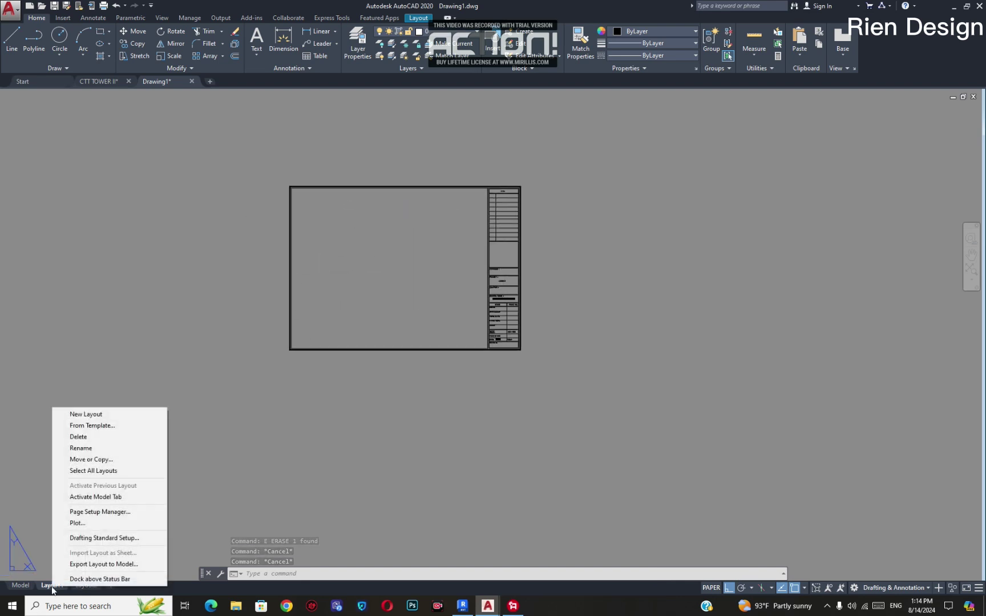
left_click(83, 512)
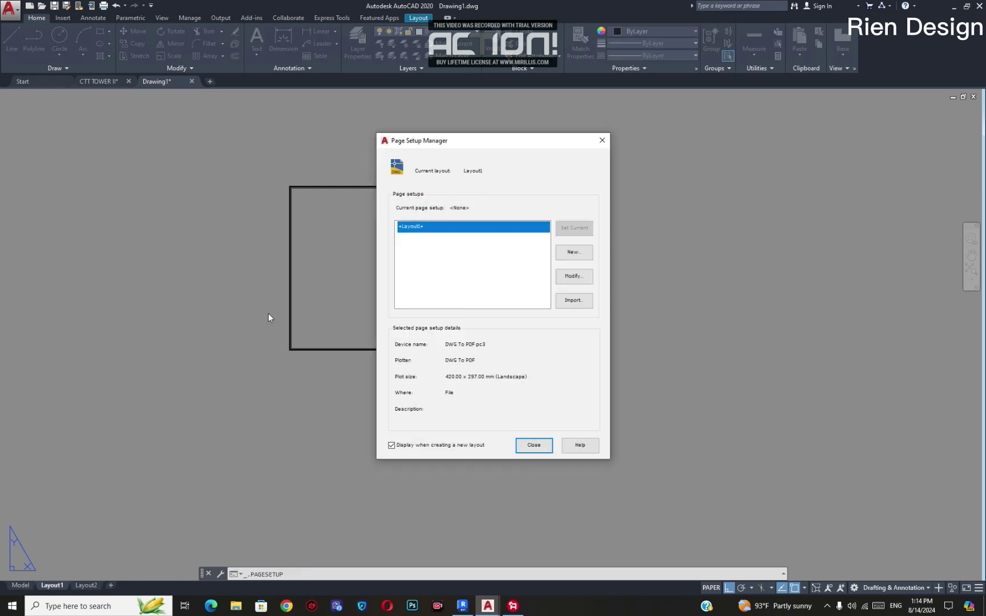
left_click(586, 276)
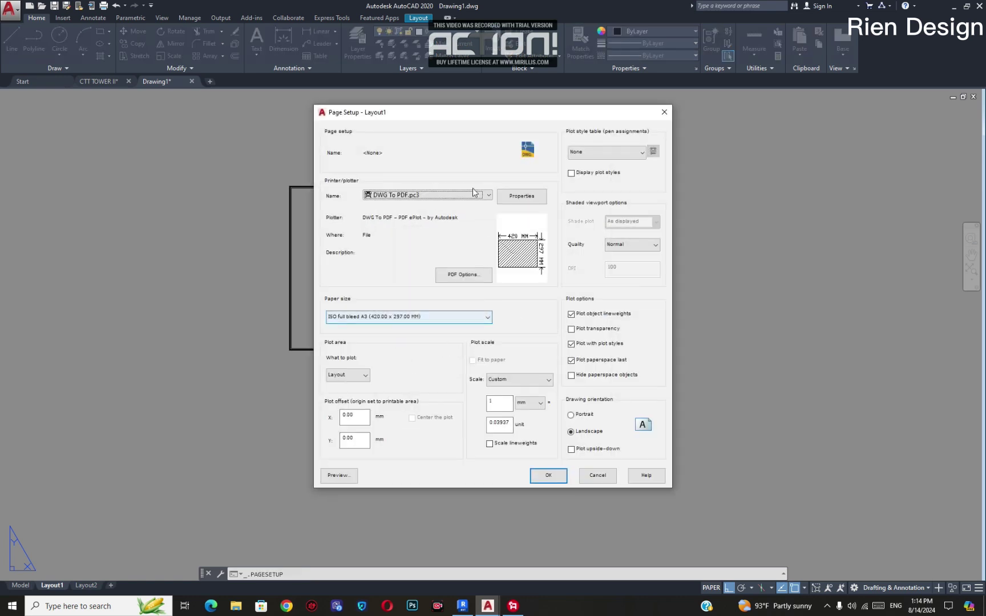
left_click(365, 375)
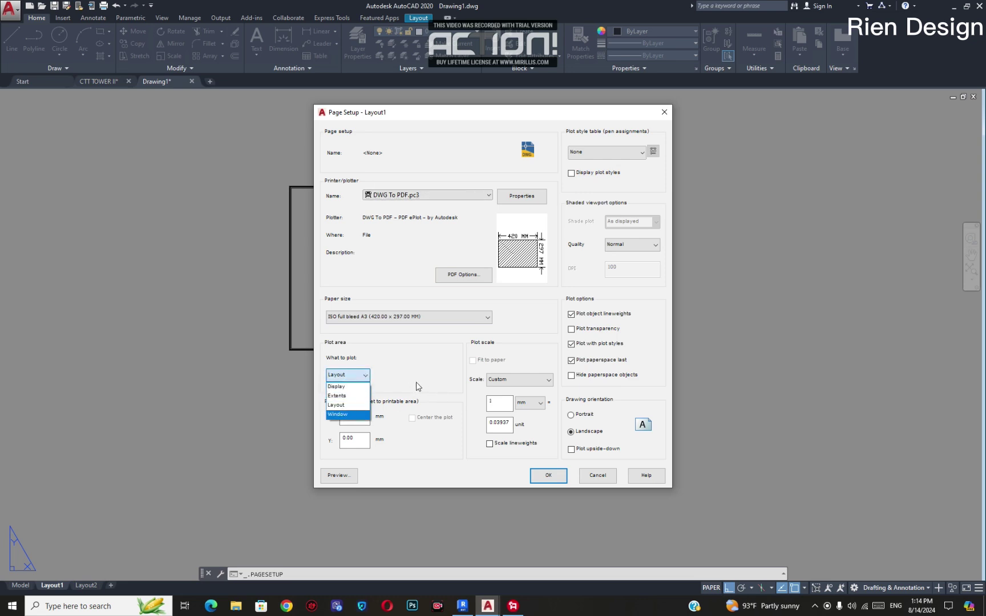
left_click(344, 415)
- Define the plot window from the frame's outer upper-left to lower-right corner and finish the page setup
scroll(277, 176, "up", 5)
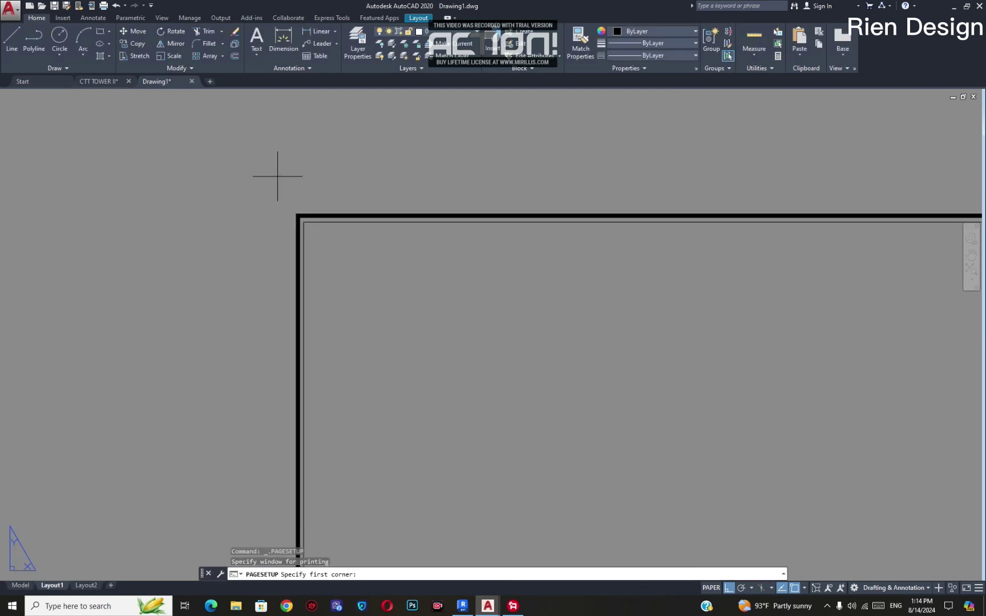
left_click(317, 223)
scroll(469, 301, "down", 5)
middle_click_drag(469, 301, 256, 127)
scroll(565, 383, "up", 5)
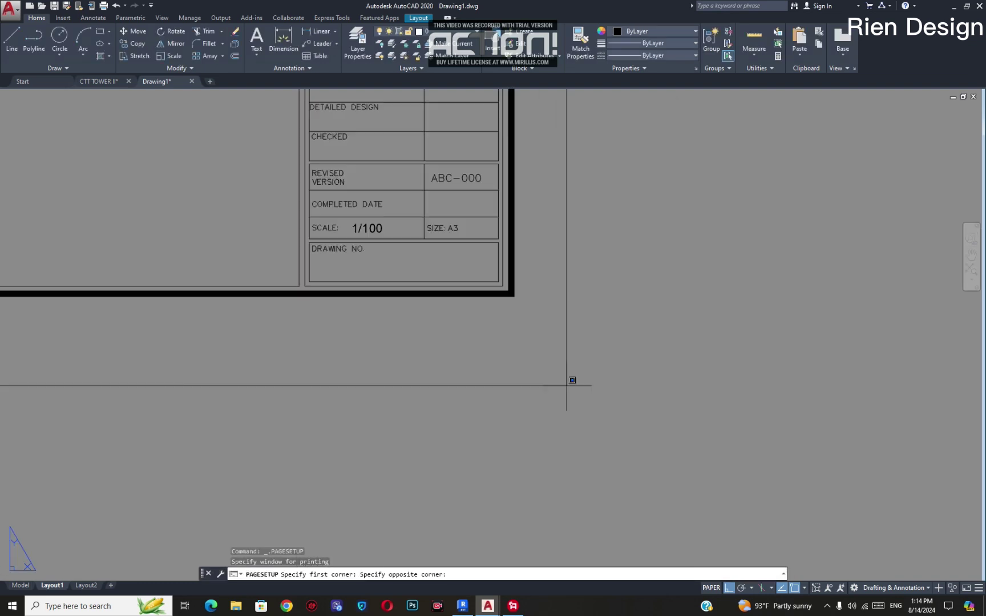
left_click(512, 294)
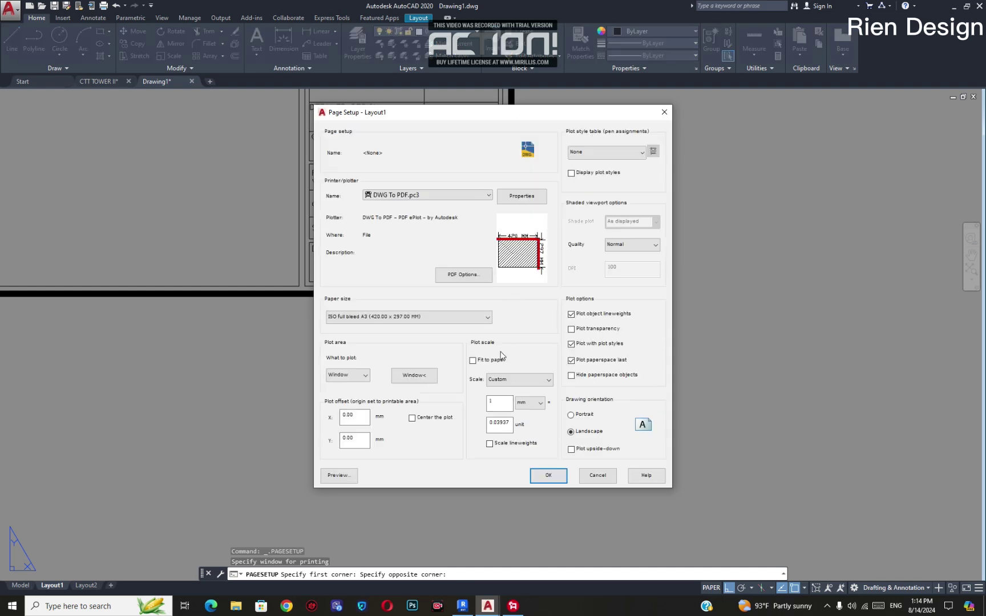
left_click(546, 476)
left_click(534, 446)
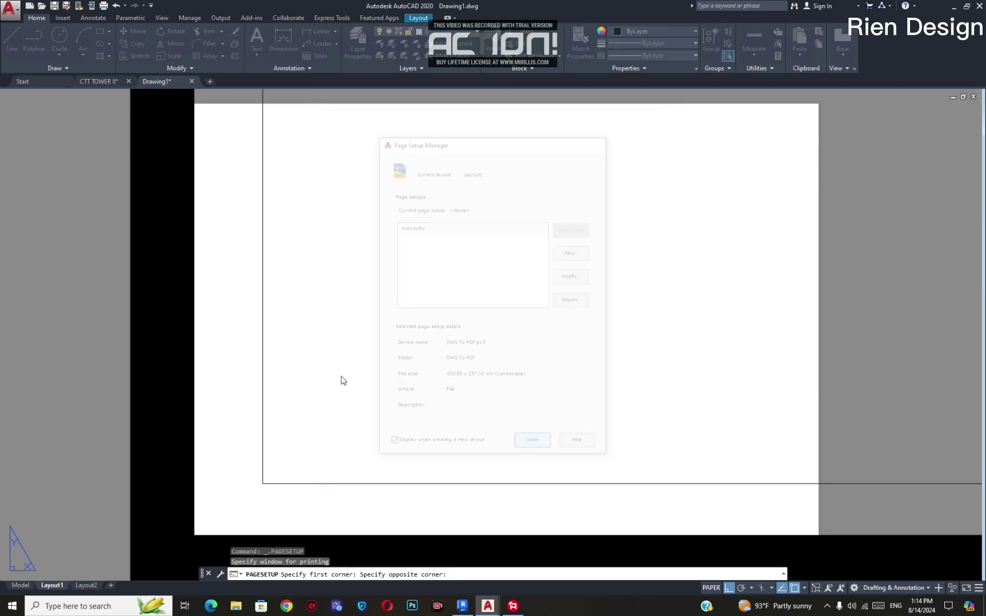
- Modify Layout1's page setup again and set the plot scale to Fit to paper
scroll(345, 357, "up", 6)
scroll(336, 373, "down", 3)
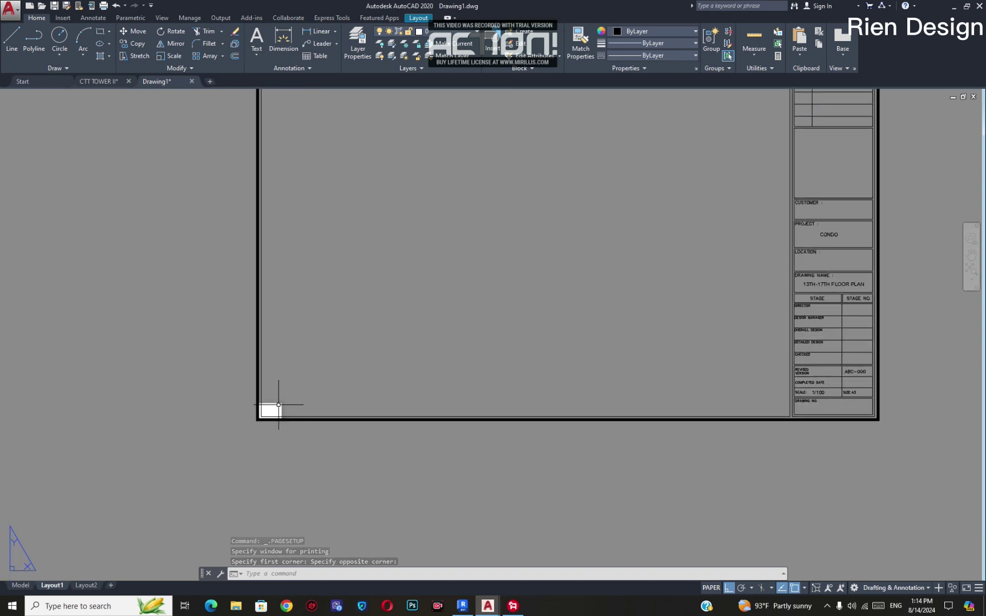
scroll(278, 405, "up", 4)
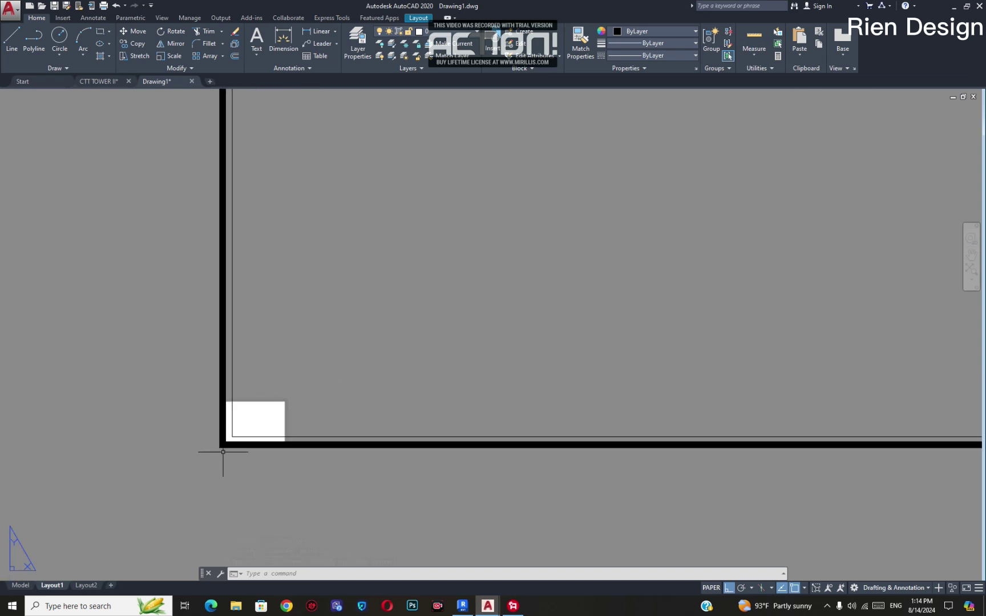
right_click(53, 586)
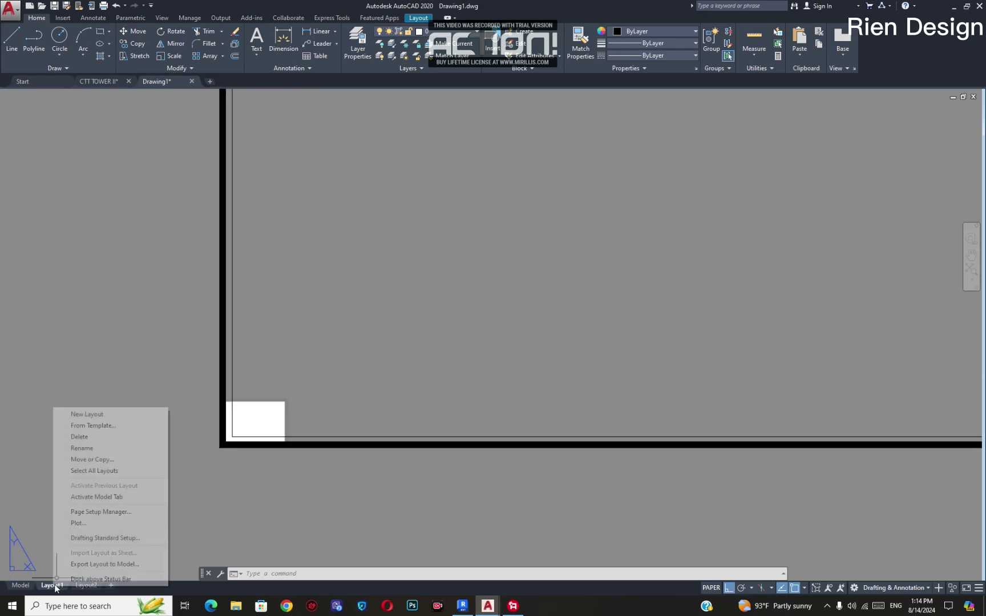
left_click(119, 512)
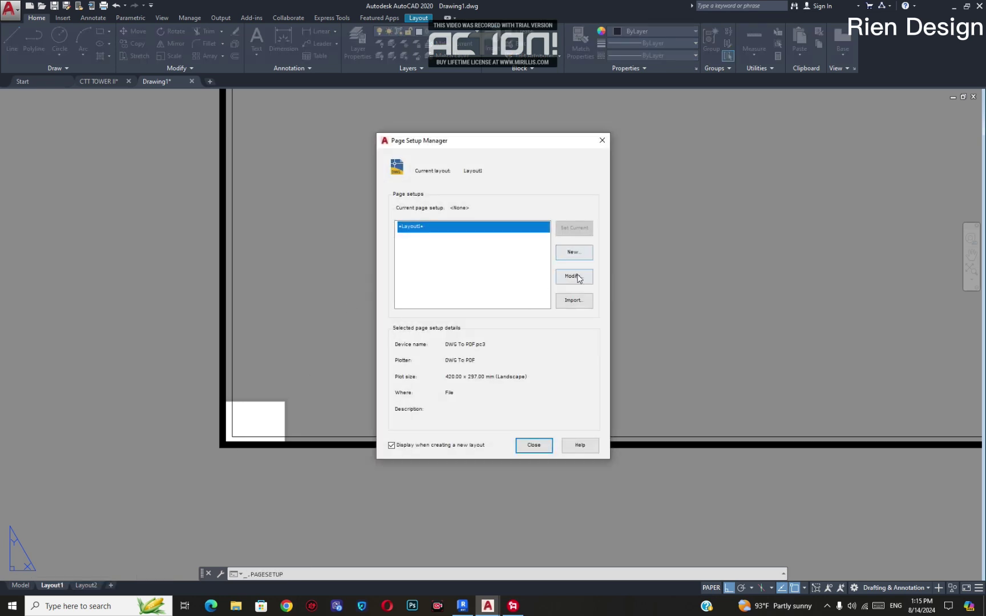
left_click(574, 277)
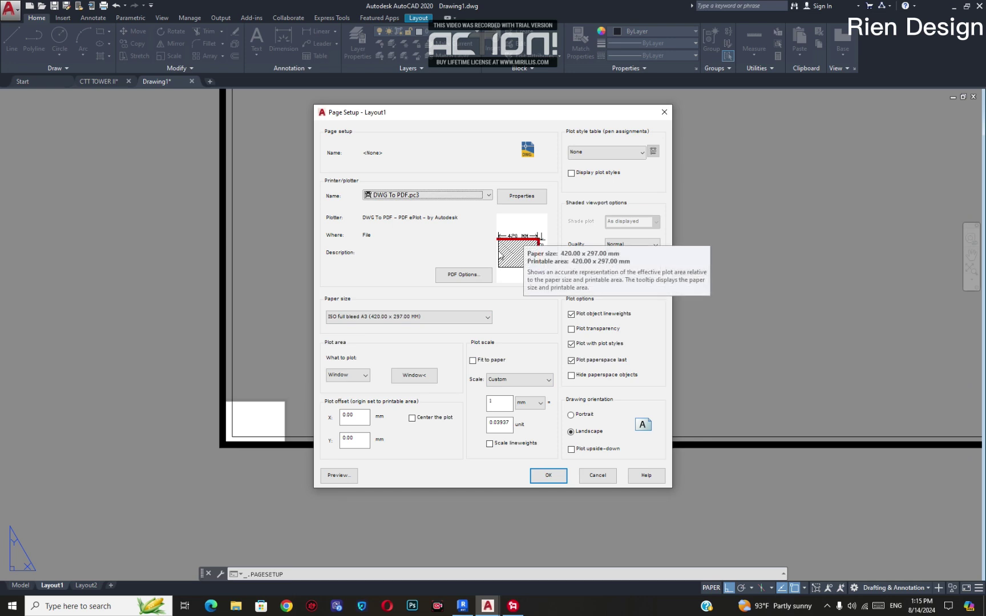
left_click(474, 360)
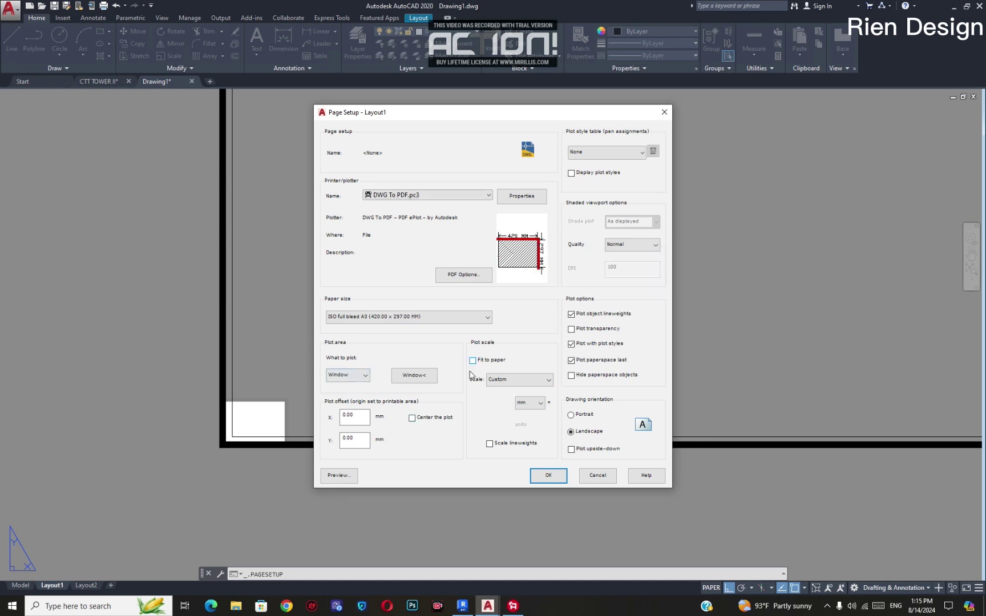
- Redefine the plot window by the frame's outer upper-left and lower-right corners, and close the page setup
left_click(415, 375)
scroll(315, 352, "down", 5)
middle_click_drag(326, 249, 320, 337)
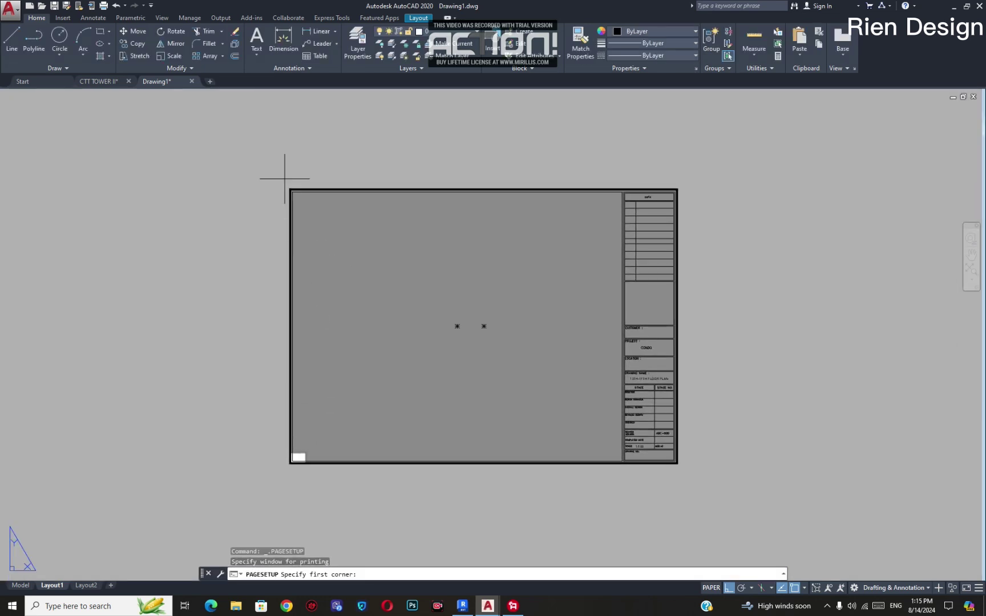
left_click(291, 188)
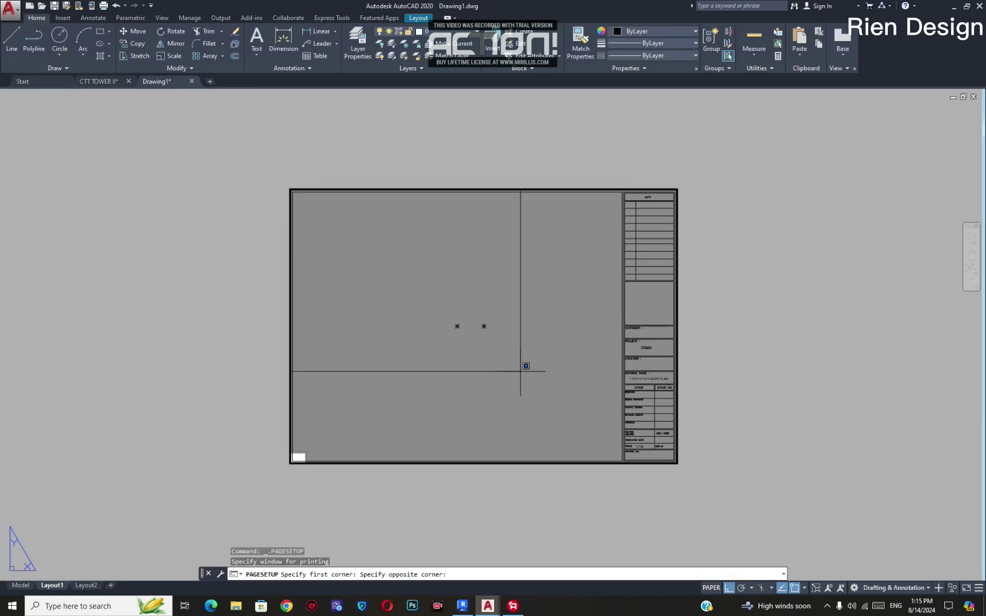
left_click(677, 463)
left_click(549, 475)
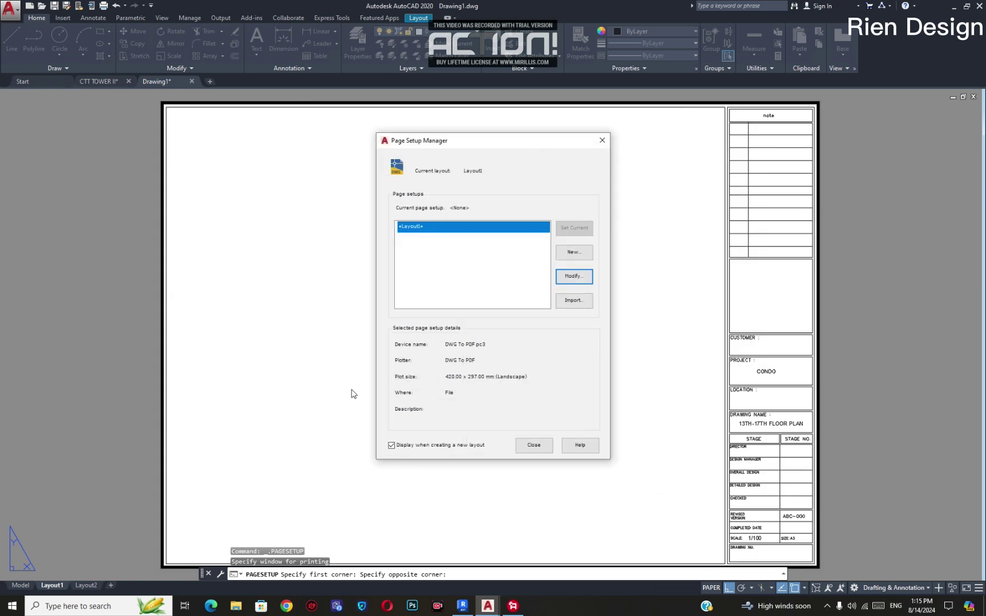
left_click(534, 445)
scroll(424, 385, "up", 2)
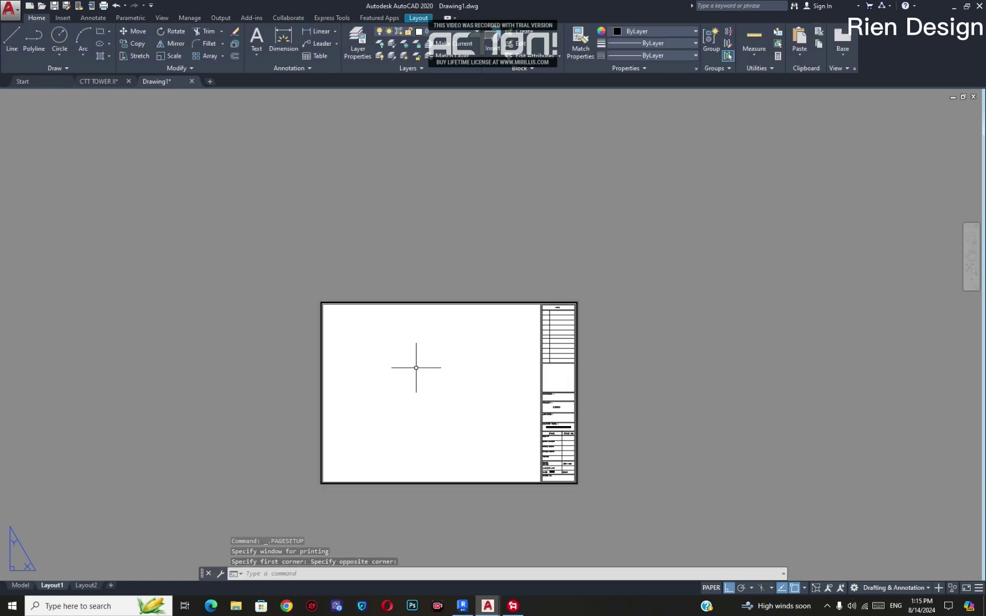
middle_click_drag(460, 417, 455, 370)
scroll(451, 353, "up", 4)
scroll(421, 335, "down", 4)
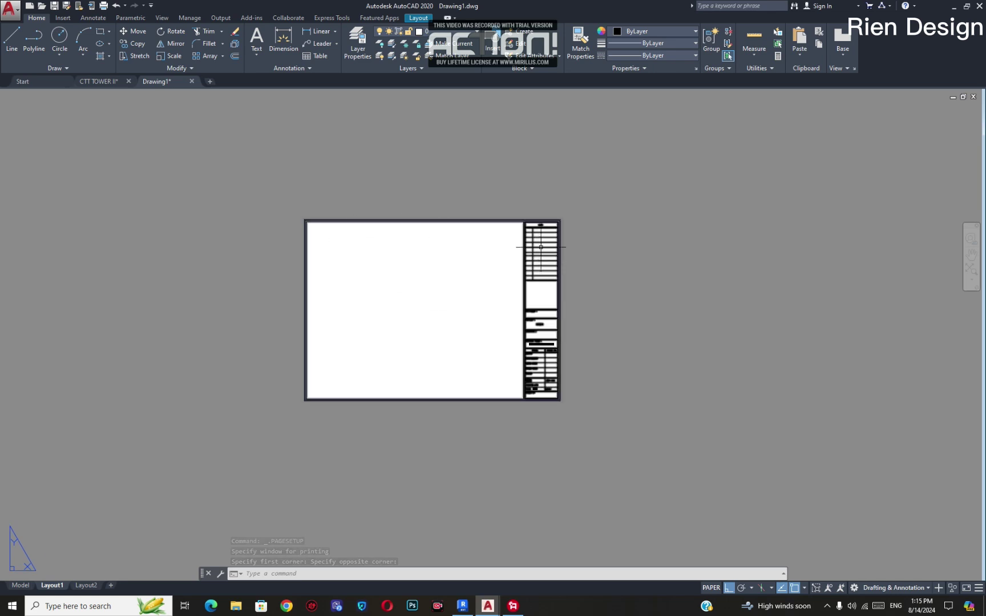
- Create a rectangular layout viewport with MVIEW, from the inner frame's upper-left corner to its lower-right corner beside the title block
scroll(458, 323, "up", 2)
scroll(460, 319, "down", 4)
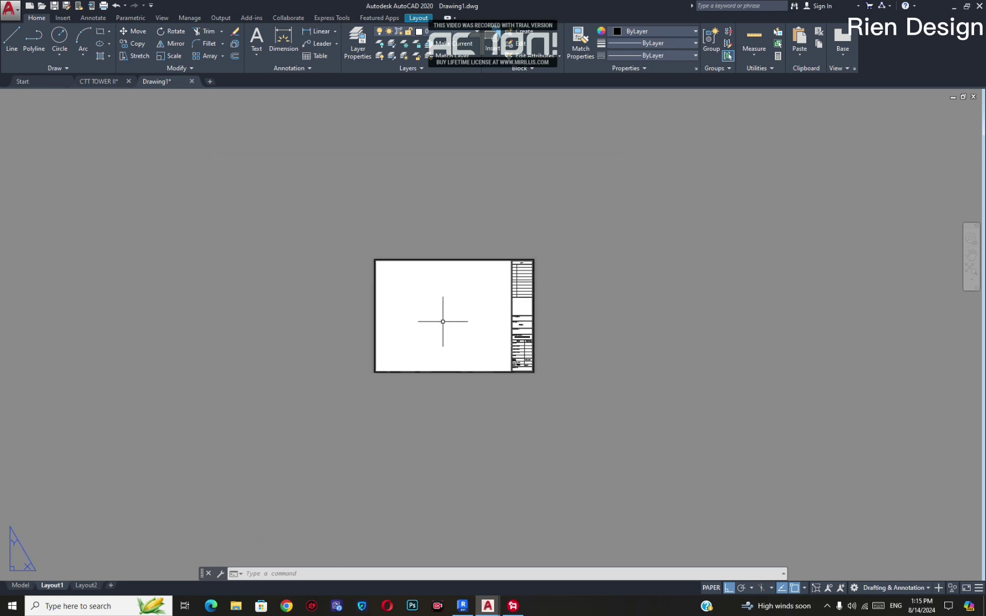
scroll(433, 315, "up", 2)
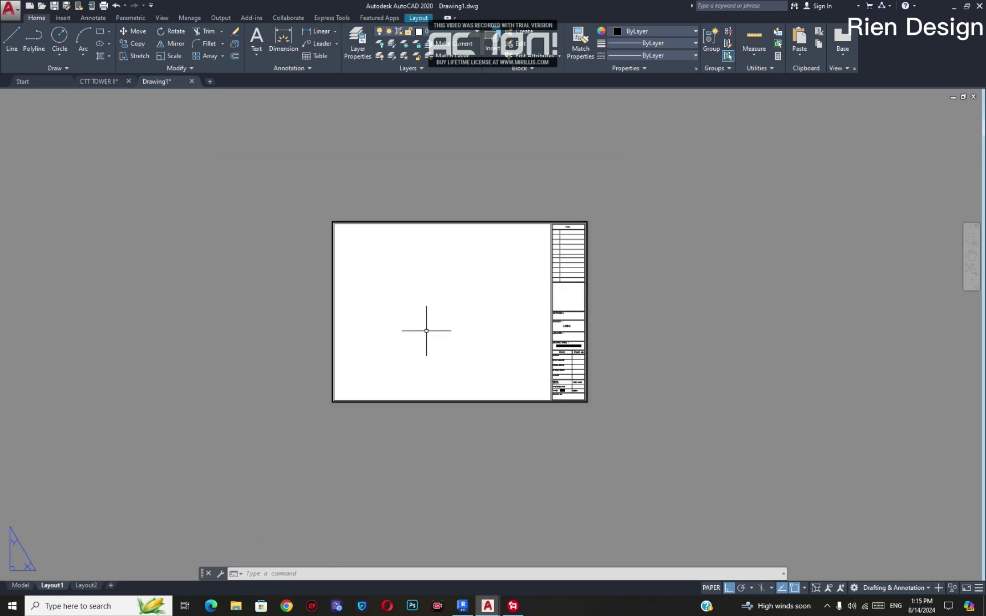
type("v")
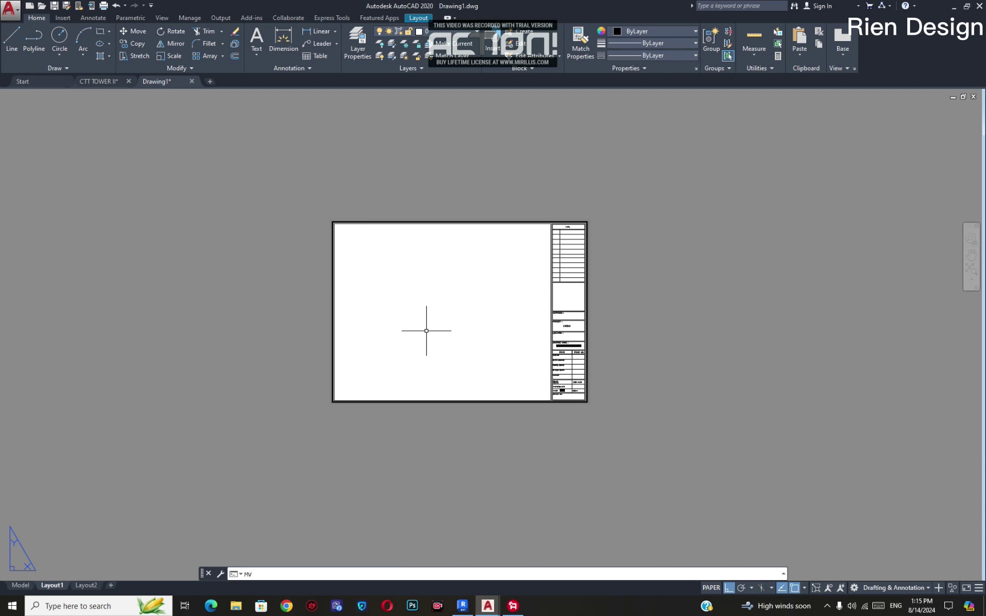
key("Return")
scroll(329, 208, "up", 3)
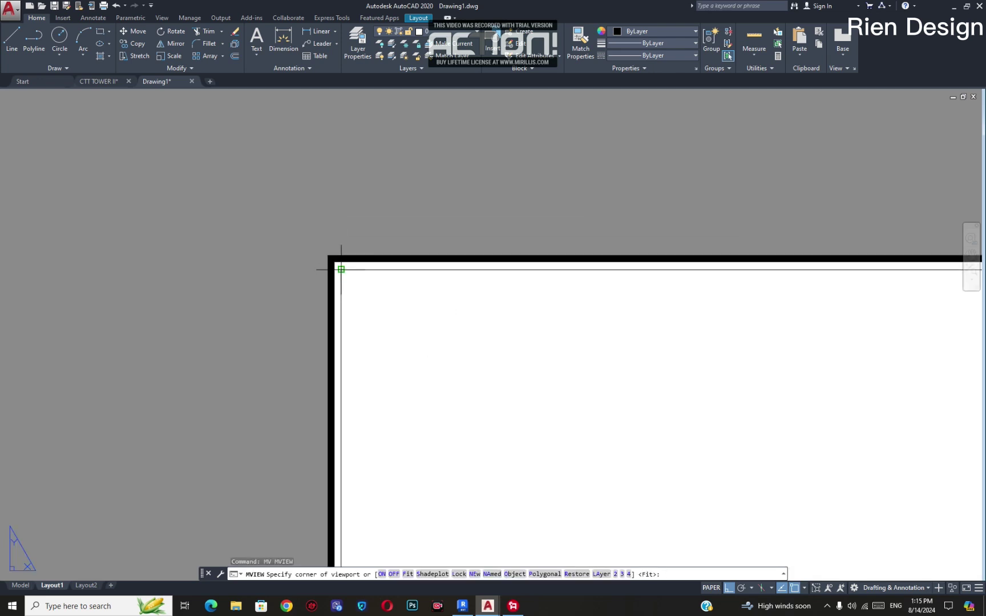
left_click(341, 269)
scroll(489, 374, "down", 3)
scroll(603, 401, "up", 5)
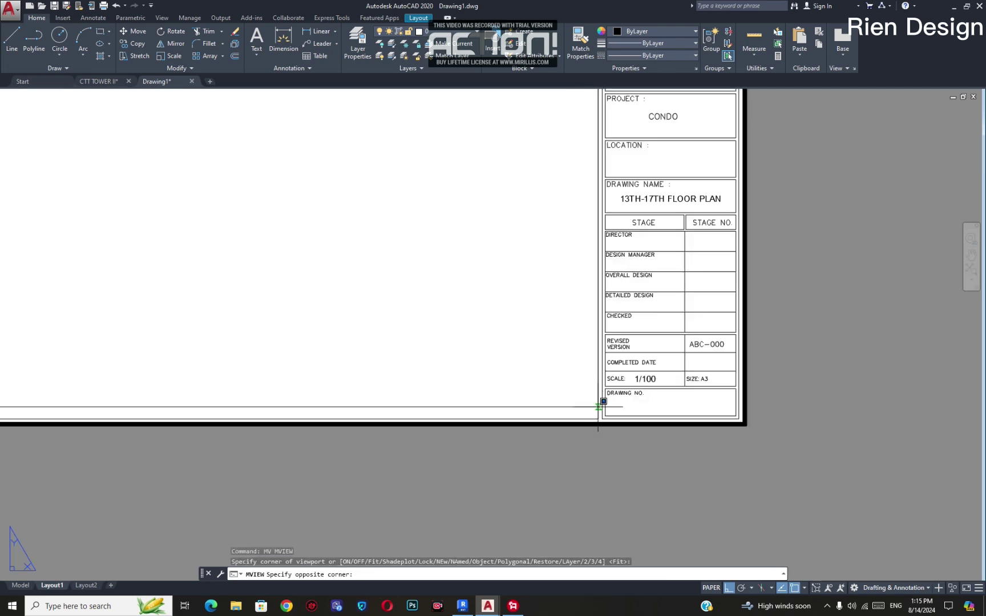
left_click(600, 414)
scroll(408, 323, "down", 5)
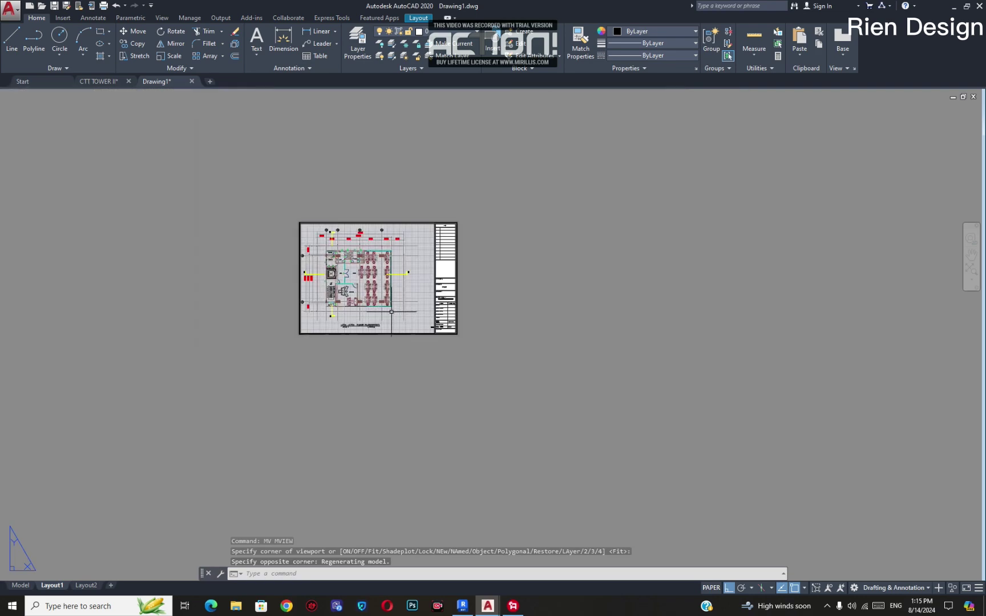
scroll(335, 266, "up", 4)
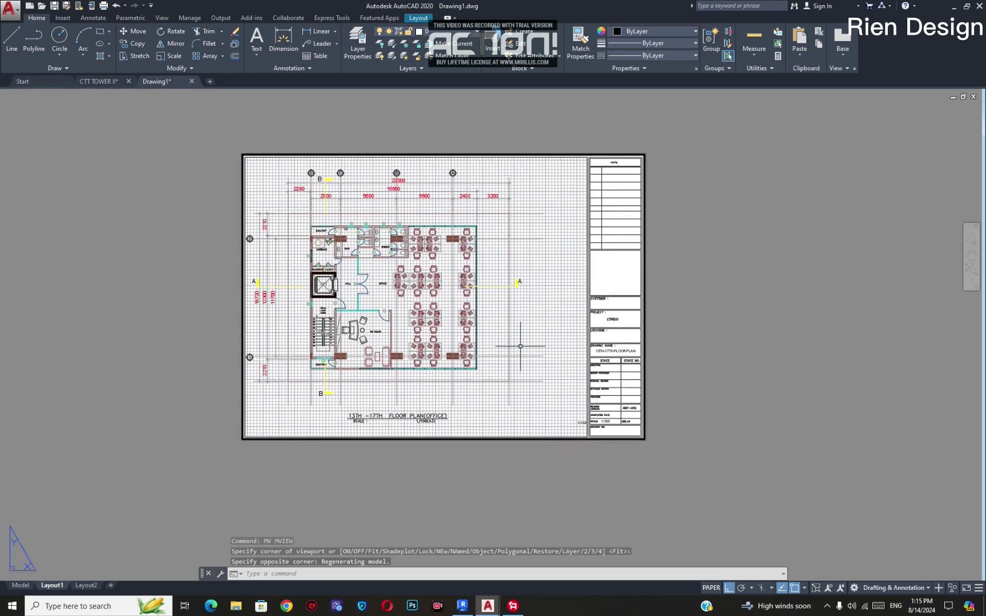
middle_click_drag(516, 338, 510, 324)
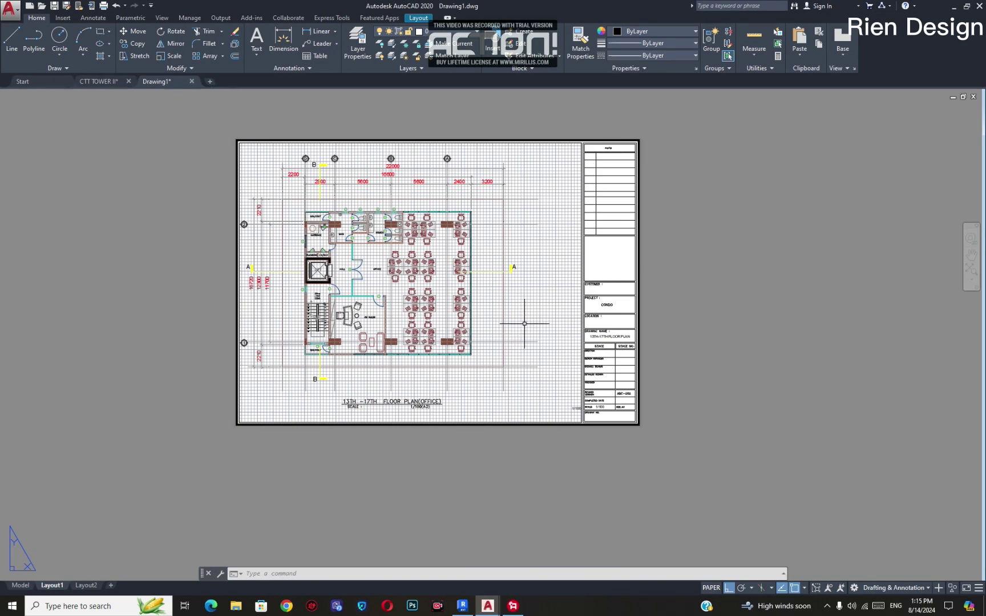
- Enter the viewport's model space, zoom the floor plan out inside it, and return to paper space
double_click(523, 321)
middle_click_drag(461, 304, 491, 311)
scroll(425, 288, "down", 3)
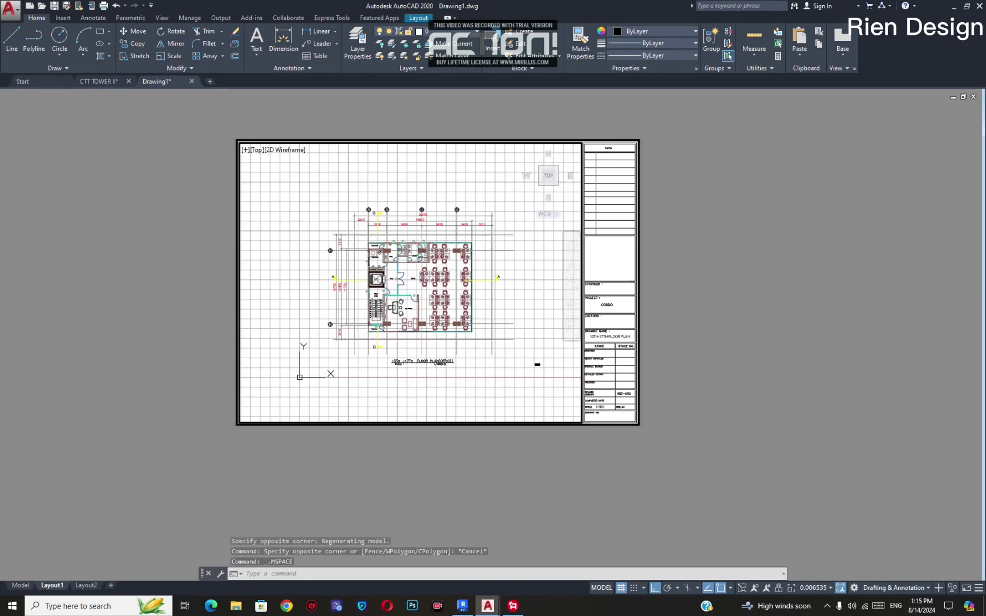
double_click(737, 314)
left_click(736, 354)
middle_click_drag(524, 329, 489, 308)
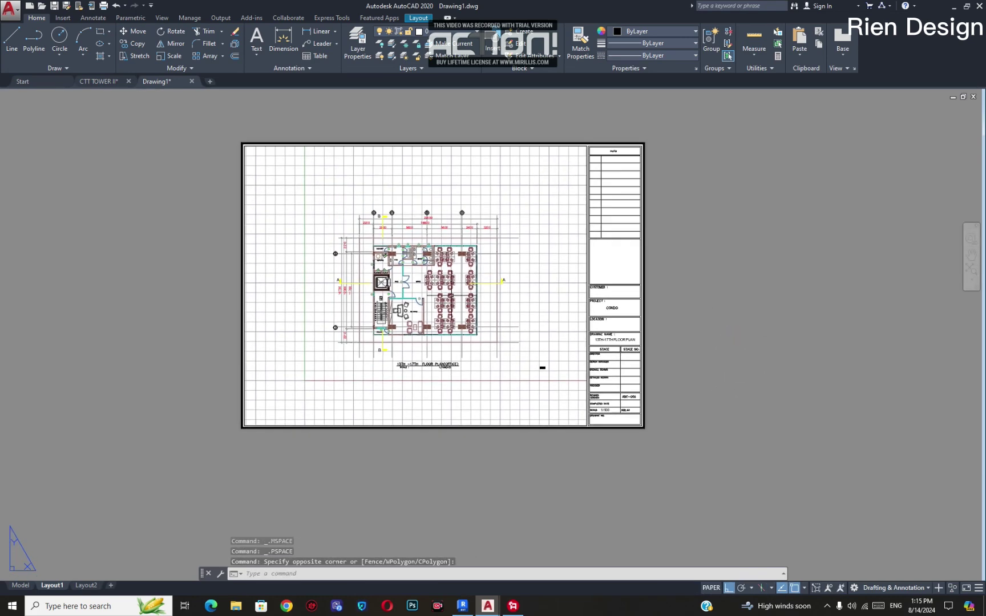
middle_click_drag(524, 321, 518, 311)
- Activate the viewport again, check the scale note below the floor plan's title, and set the viewport scale to 1:100
double_click(518, 309)
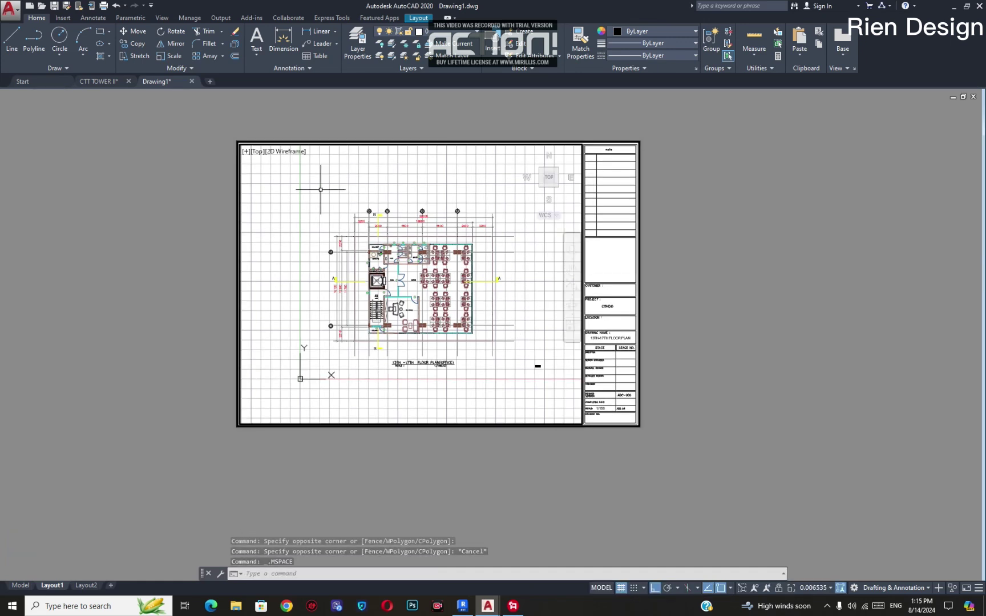
middle_click_drag(328, 209, 324, 191)
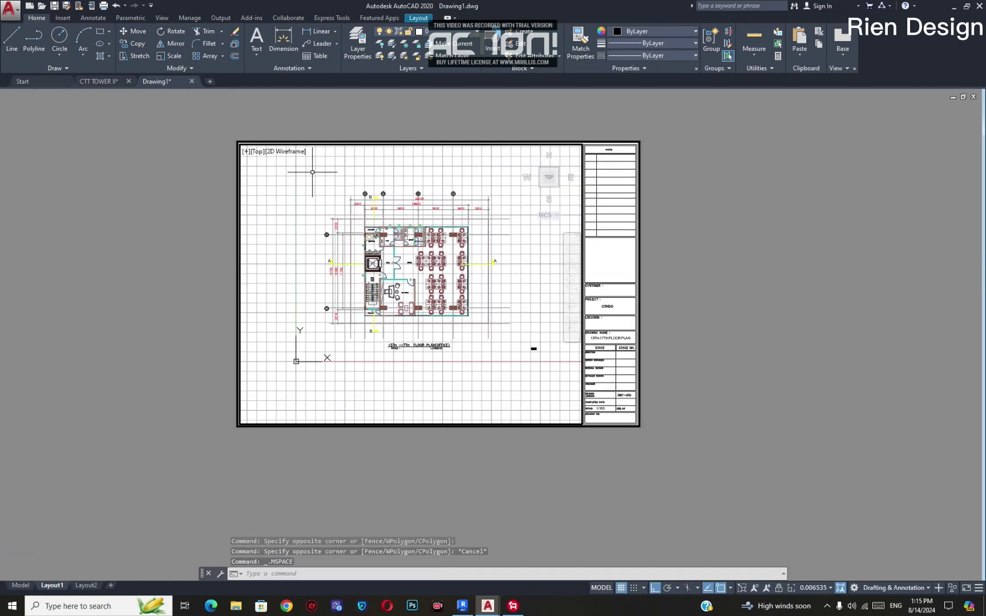
left_click(312, 172)
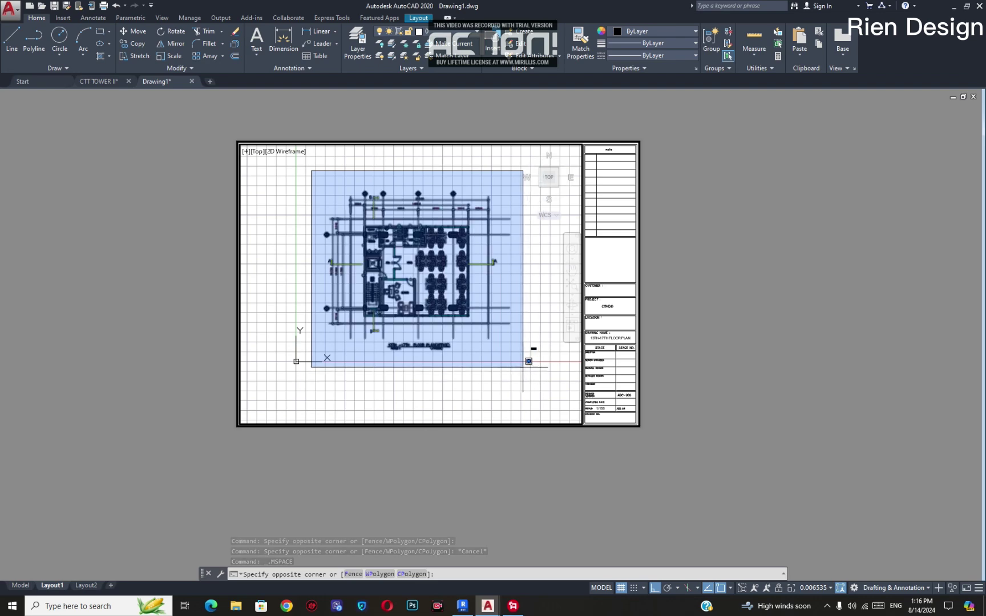
left_click(528, 361)
scroll(413, 352, "up", 4)
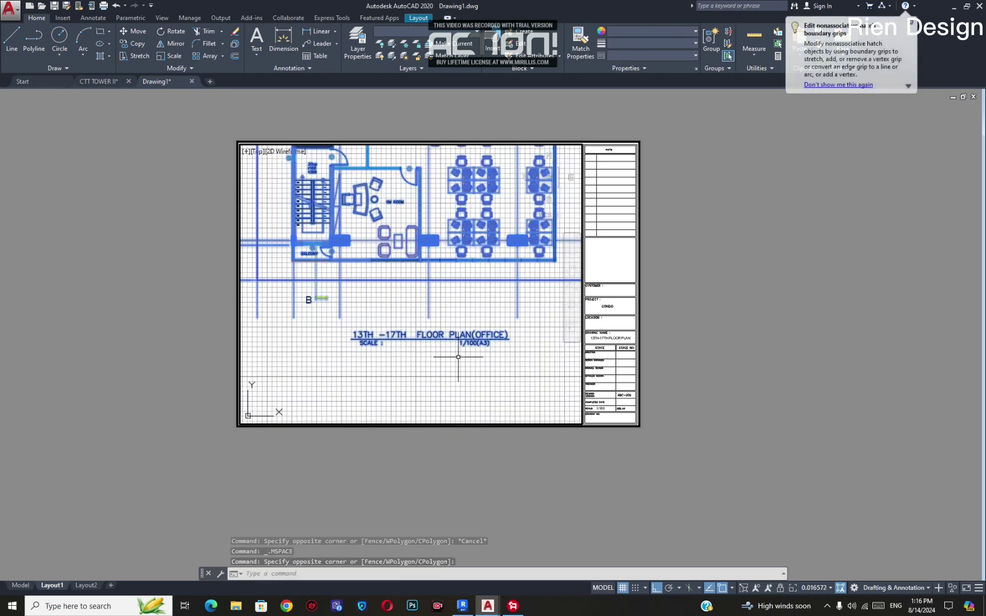
scroll(474, 351, "up", 4)
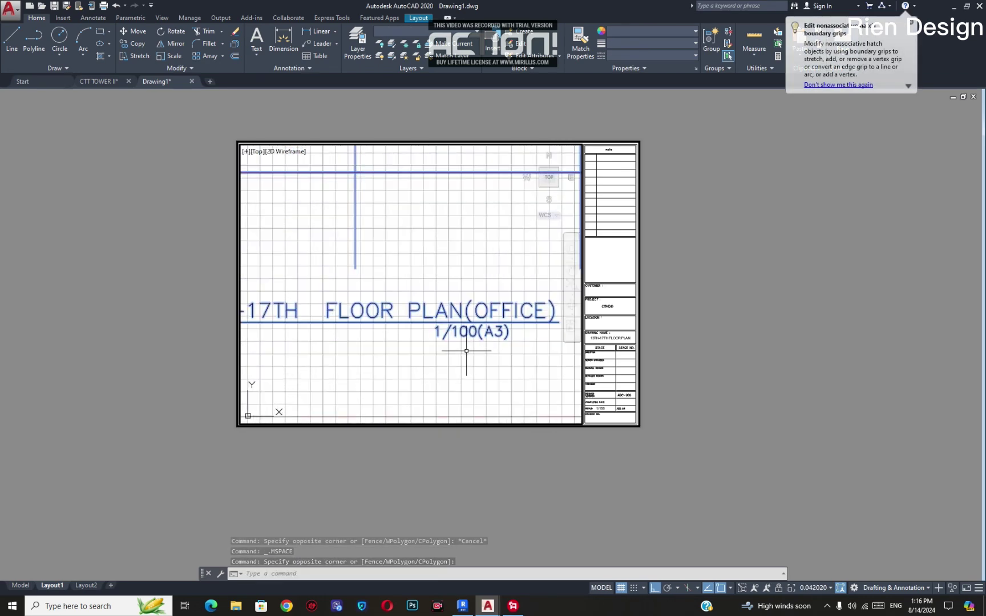
scroll(467, 350, "down", 8)
middle_click_drag(456, 342, 442, 322)
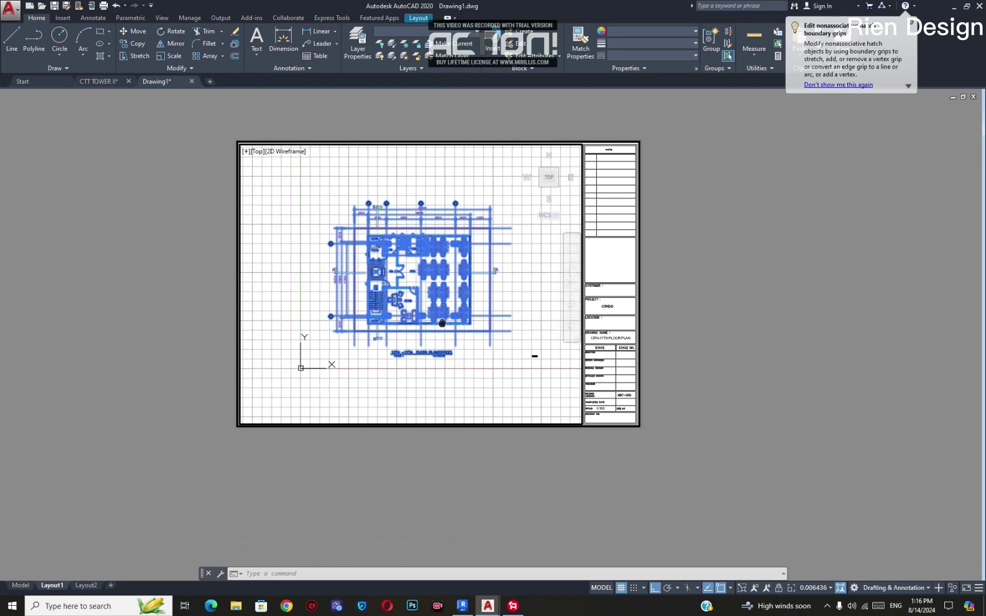
left_click(831, 589)
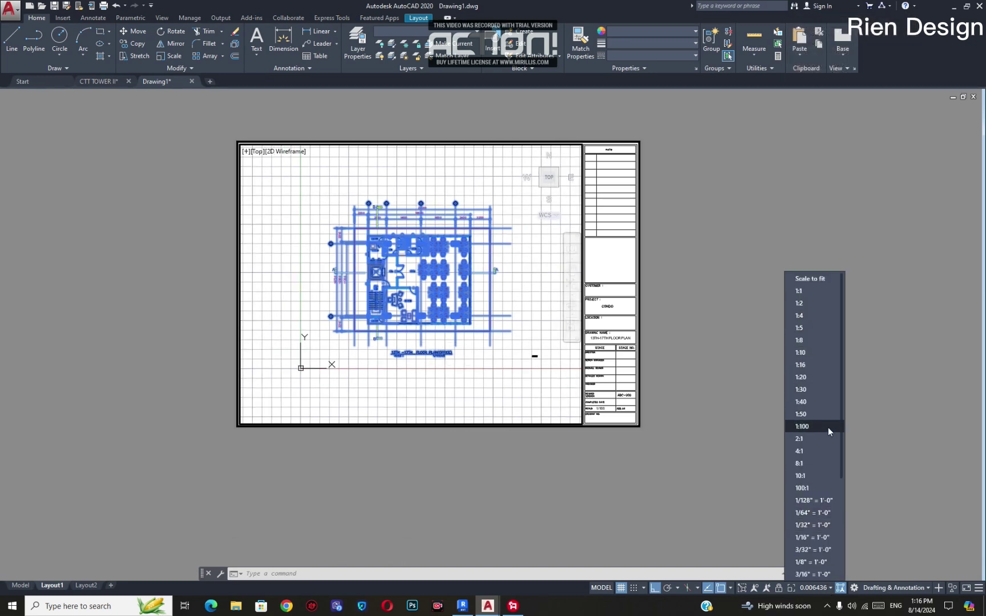
left_click(813, 427)
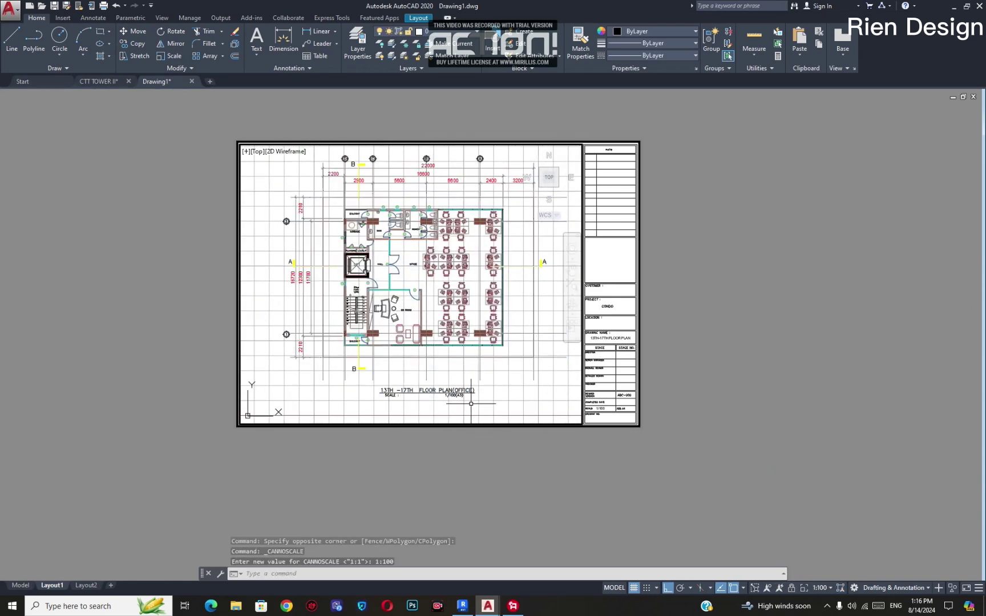
- Reposition the floor plan so it sits centred inside the viewport, and return to paper space
middle_click_drag(520, 305, 513, 312)
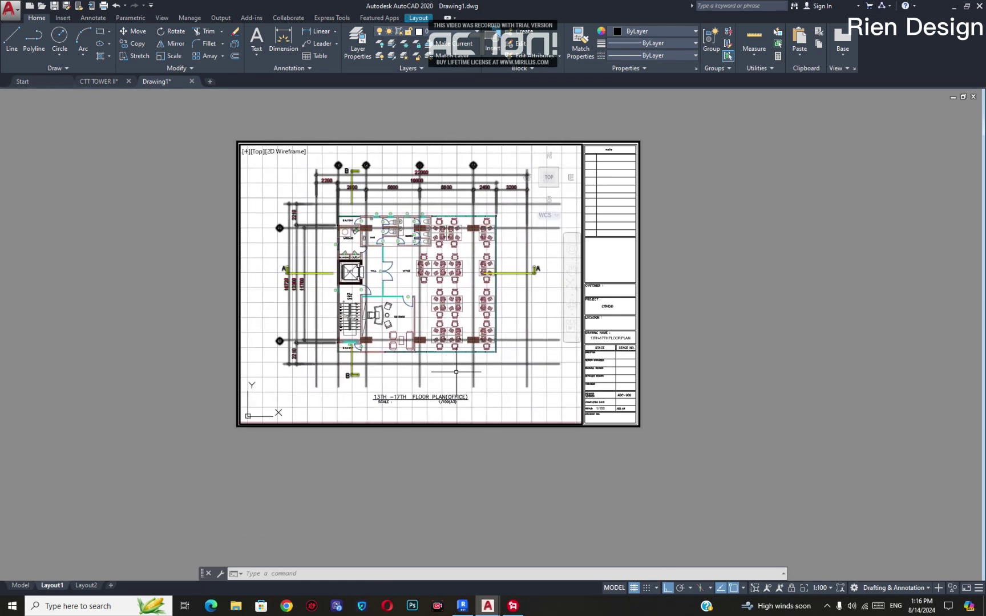
double_click(462, 479)
left_click(462, 477)
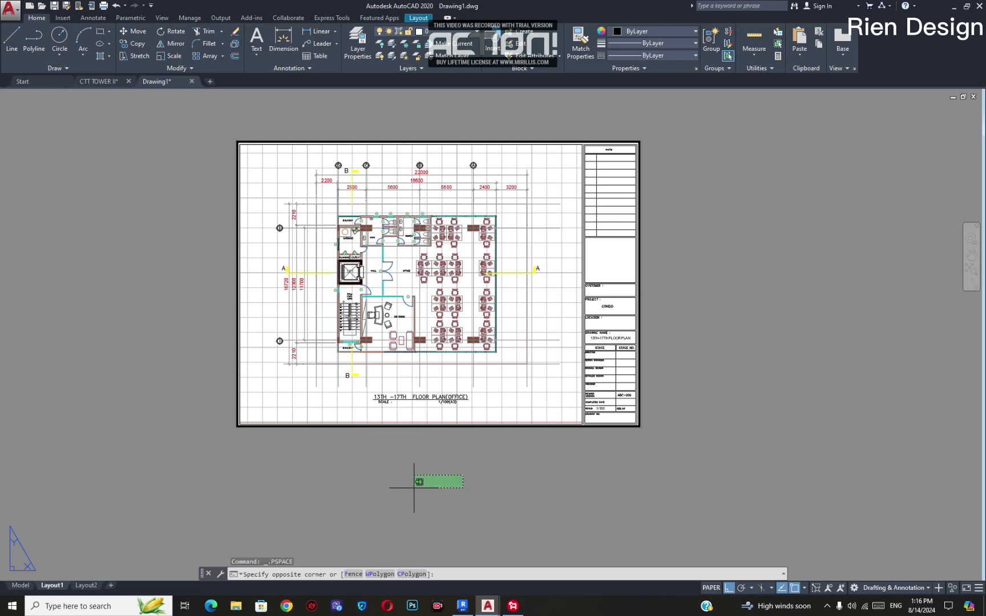
scroll(403, 369, "down", 3)
scroll(403, 368, "up", 8)
middle_click_drag(380, 460, 320, 297)
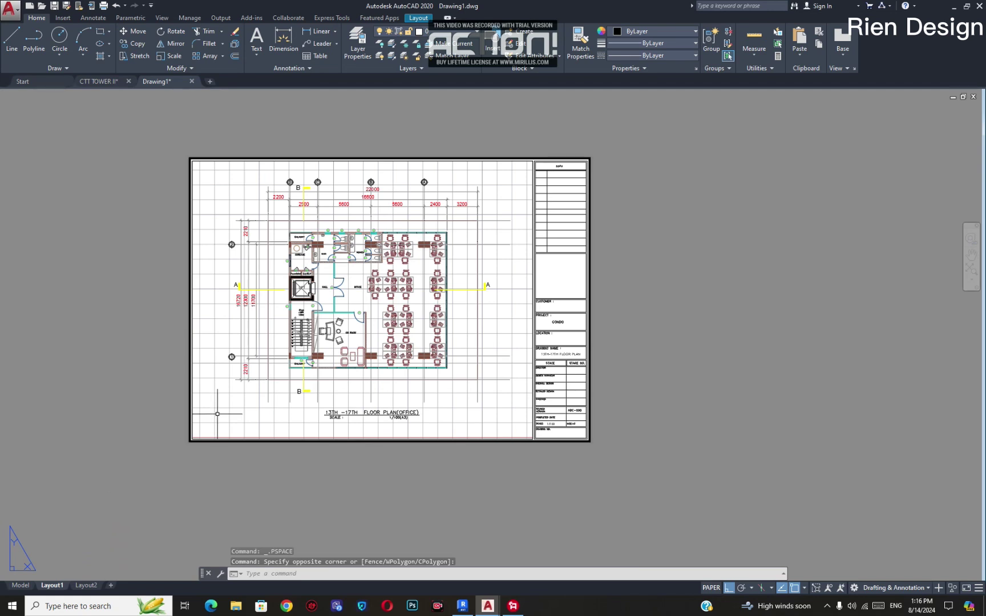
middle_click_drag(280, 483, 281, 445)
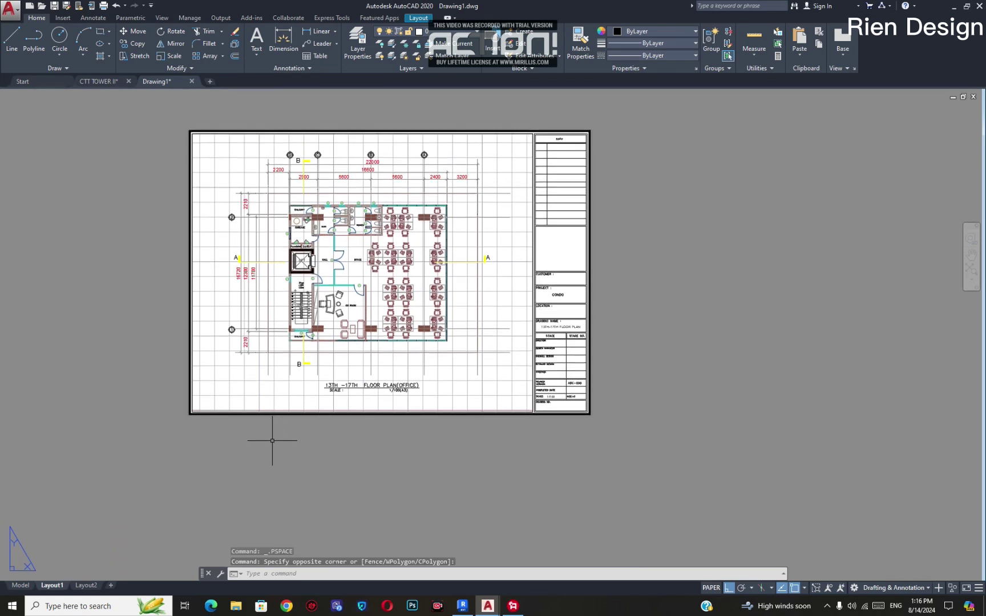